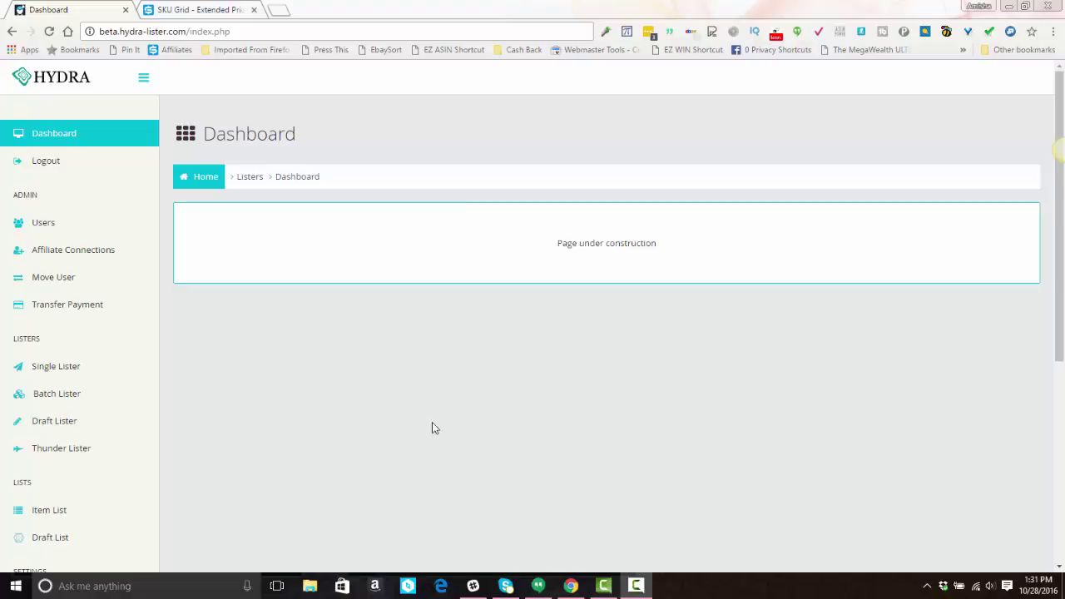
Go to Thunder Lister Settings > US Settings in the sidebar.
scroll(52, 183, down, 1)
scroll(52, 193, down, 1)
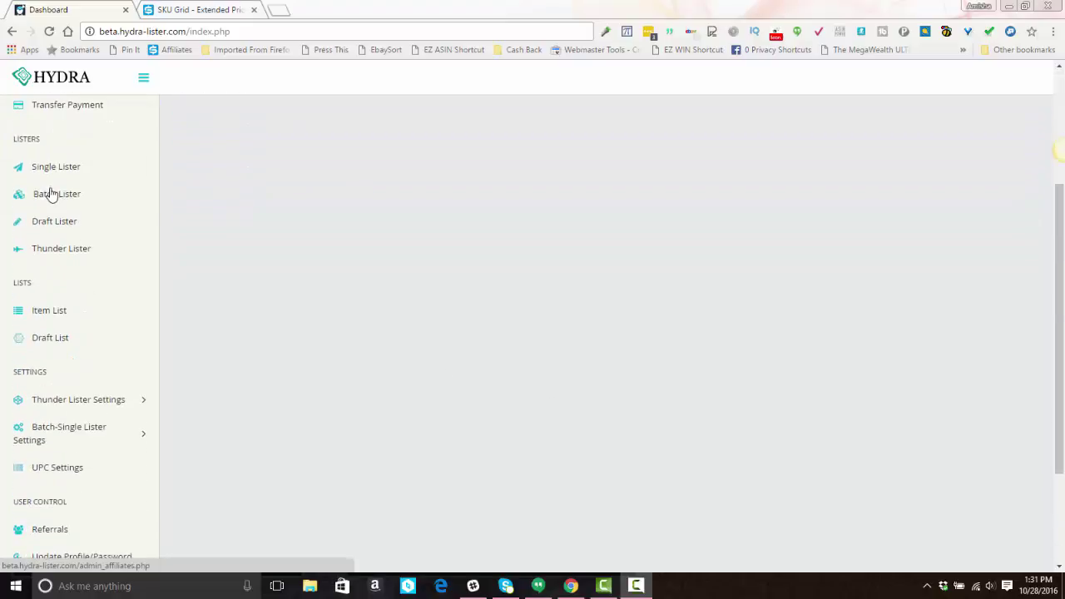
scroll(52, 195, down, 1)
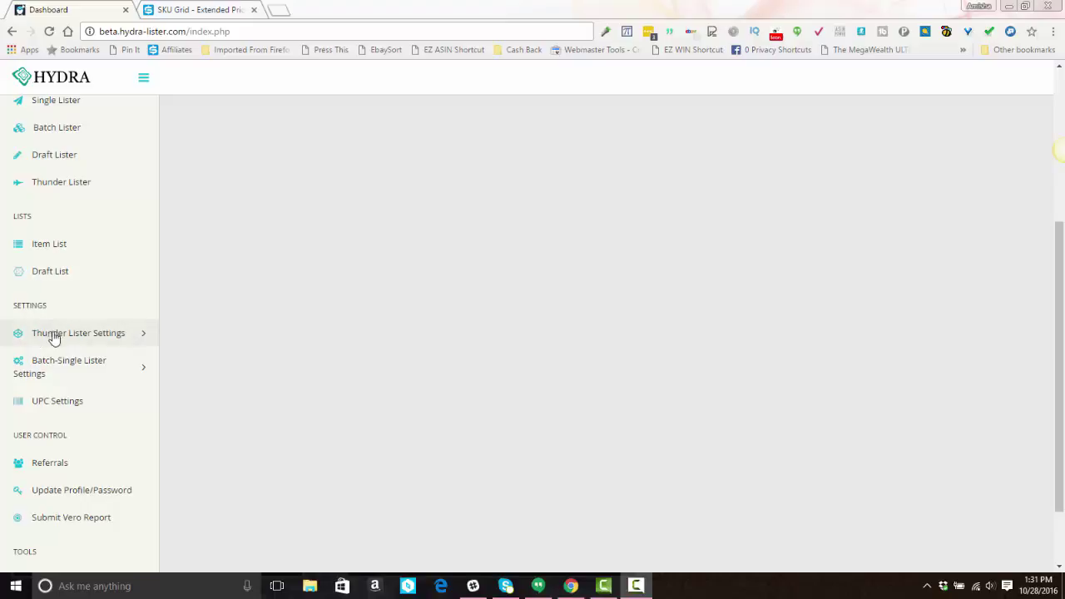
click(127, 337)
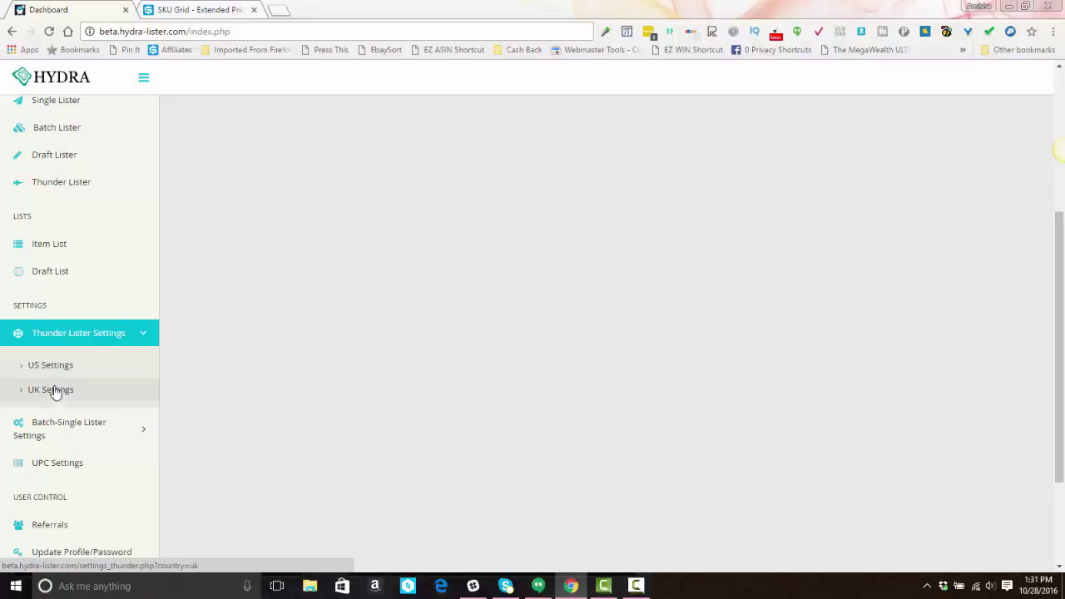
click(66, 370)
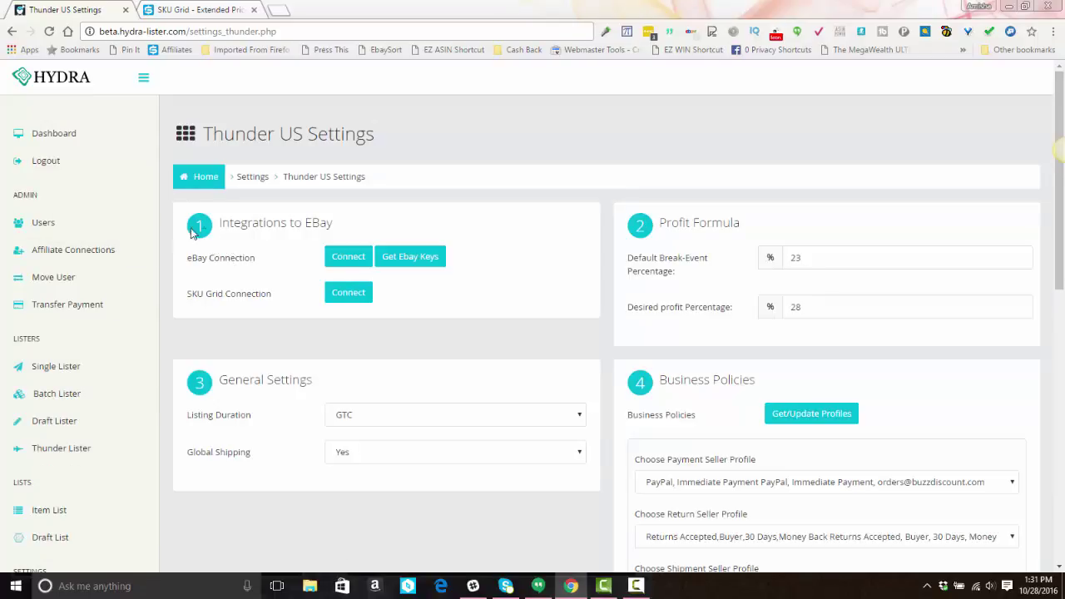
Show the stored eBay credentials and confirm the redirect to get new eBay keys.
click(351, 258)
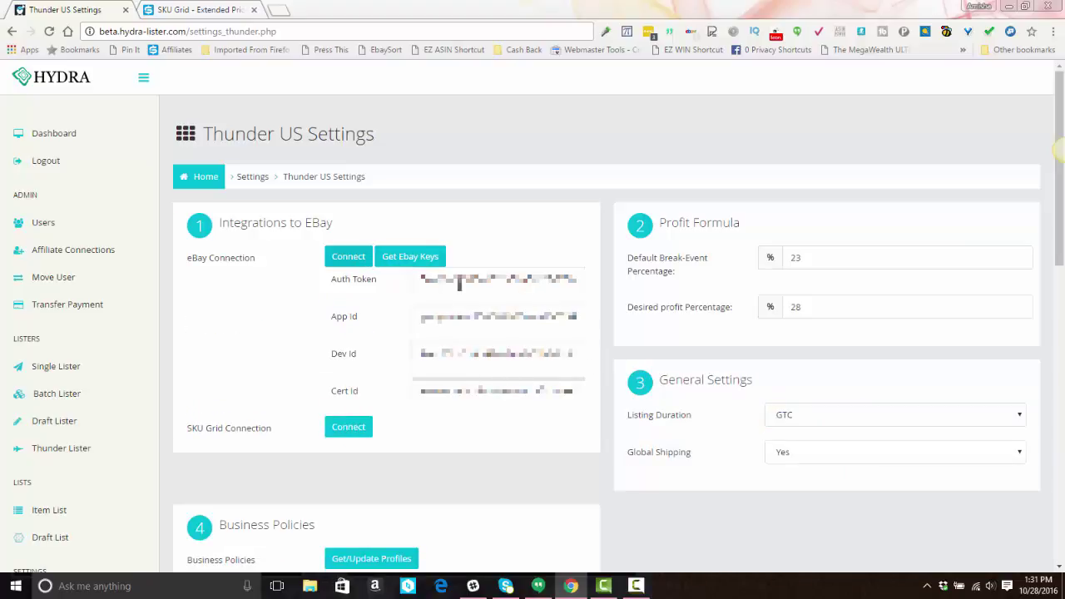
click(422, 260)
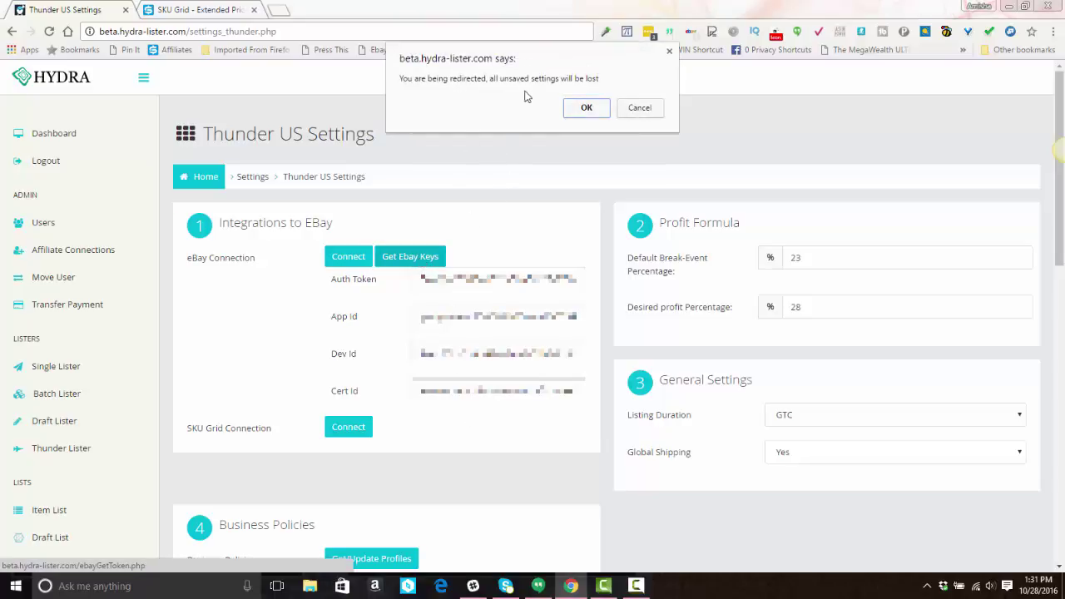
click(588, 108)
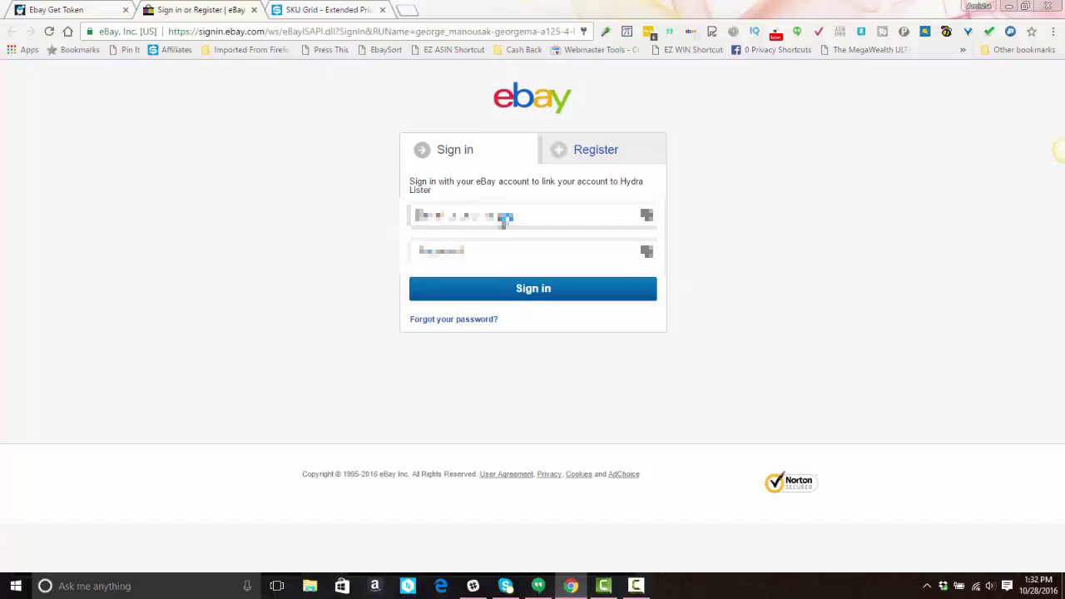
Sign in with the eBay username and password, then agree to grant Hydra Lister access.
click(491, 215)
text(ge)
text(orge_man)
key(Tab)
text(a)
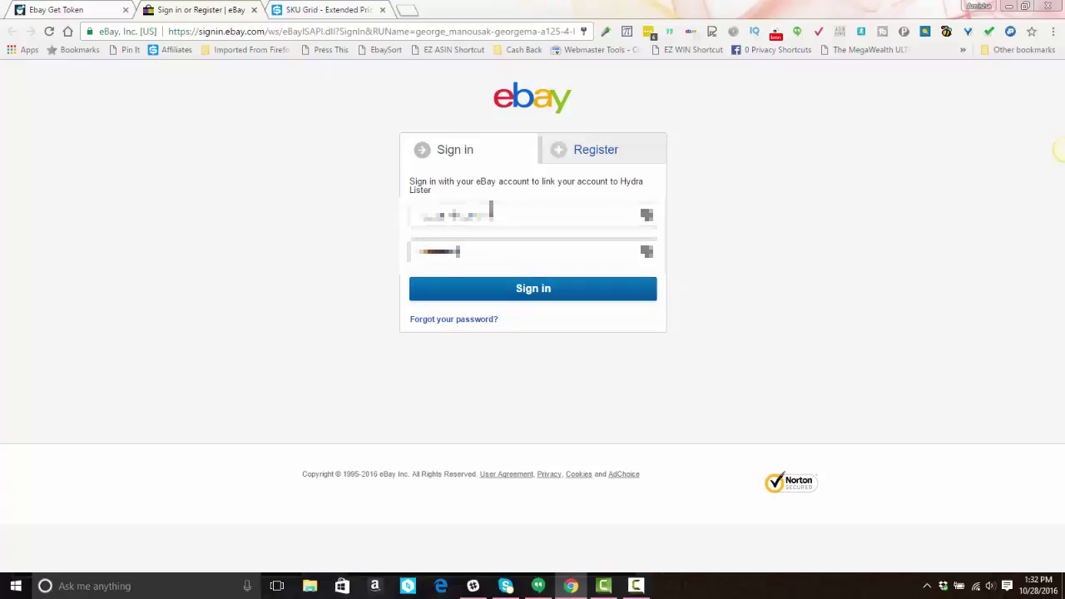
text(a)
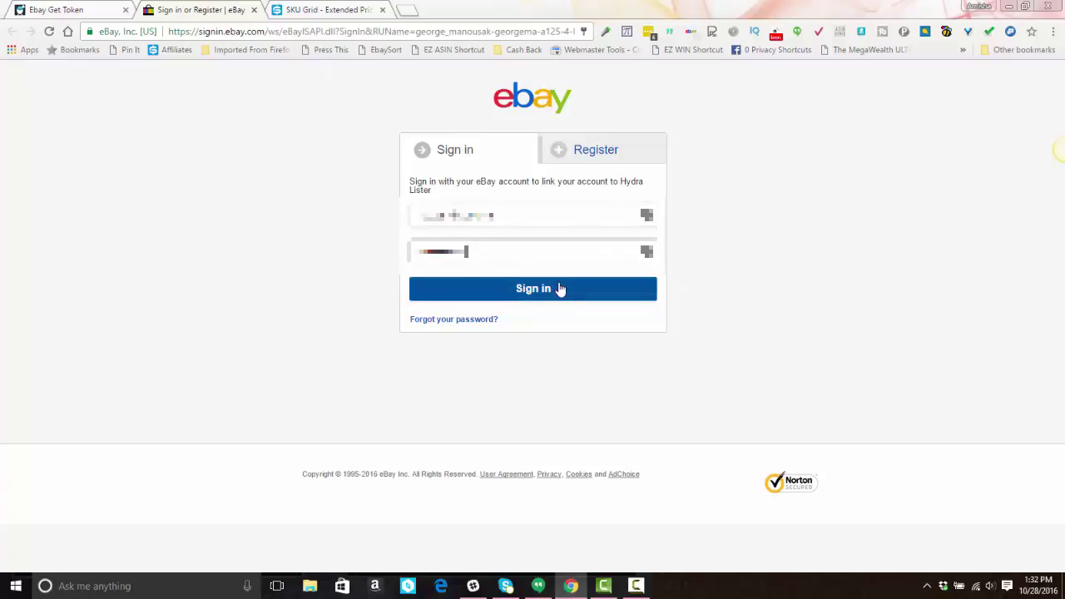
click(560, 289)
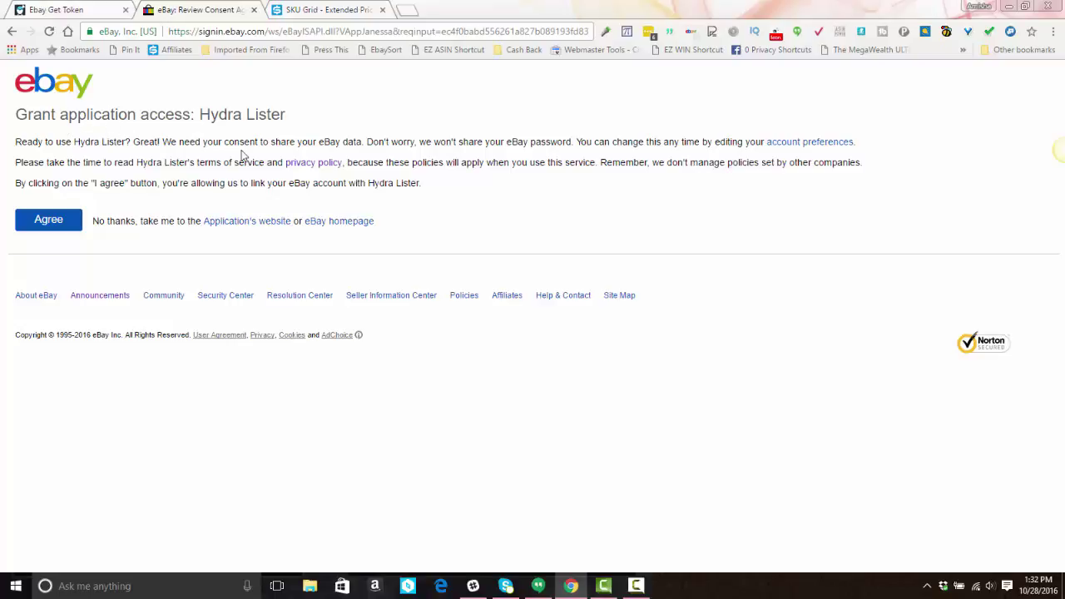
click(68, 220)
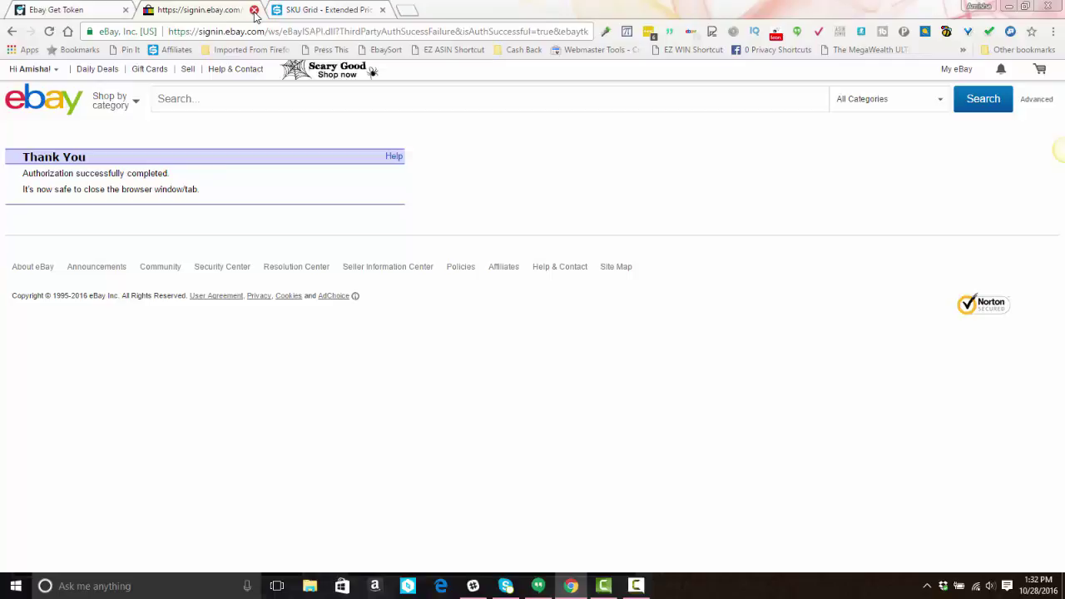
Close the eBay tab and reopen Thunder Lister Settings > US Settings.
click(254, 10)
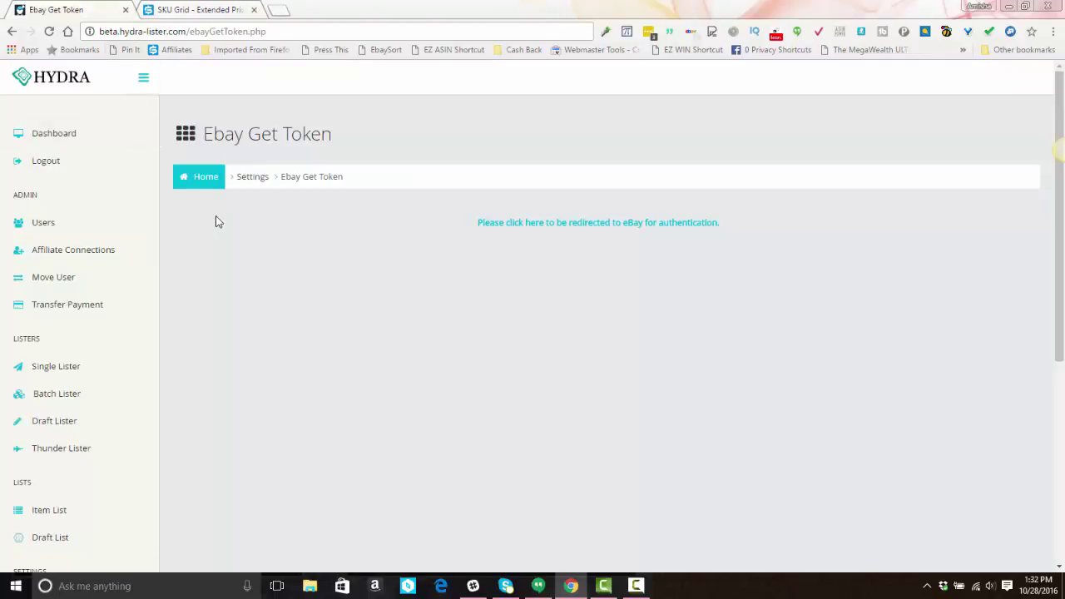
scroll(83, 306, down, 1)
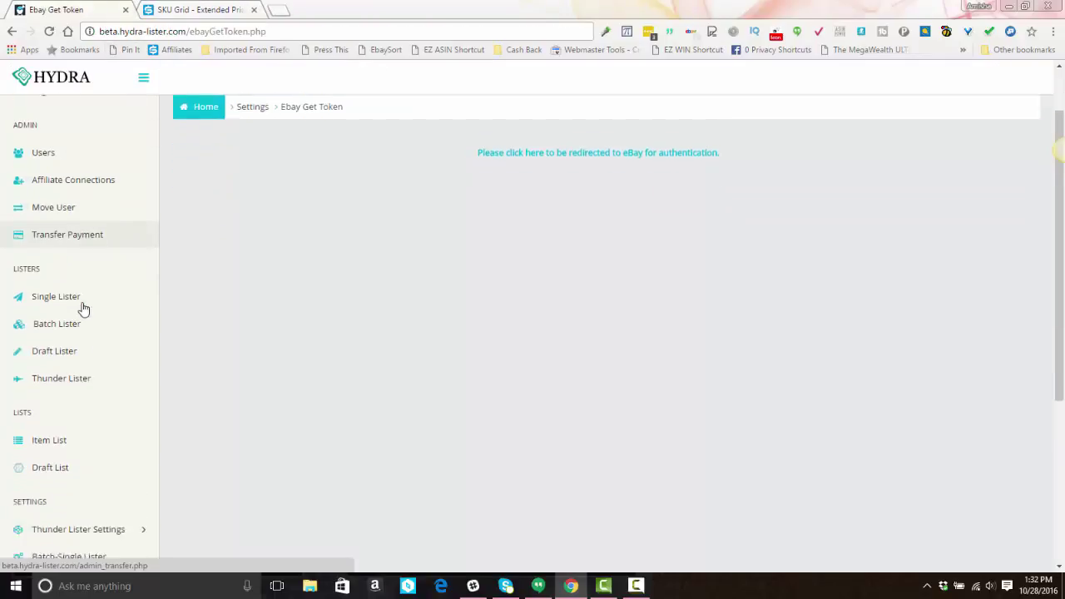
scroll(84, 308, down, 3)
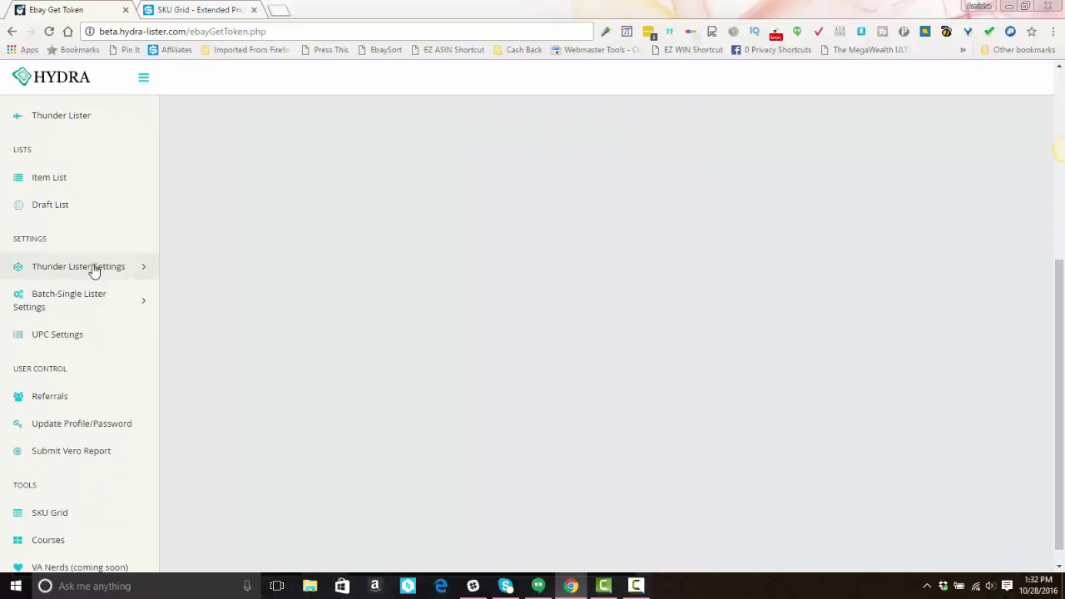
click(91, 267)
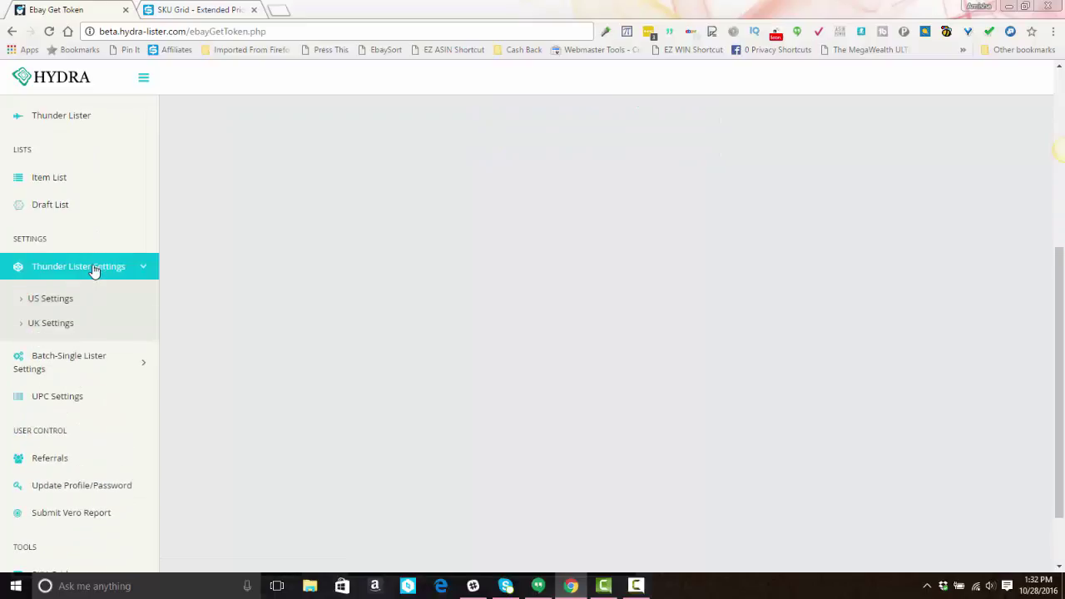
click(53, 303)
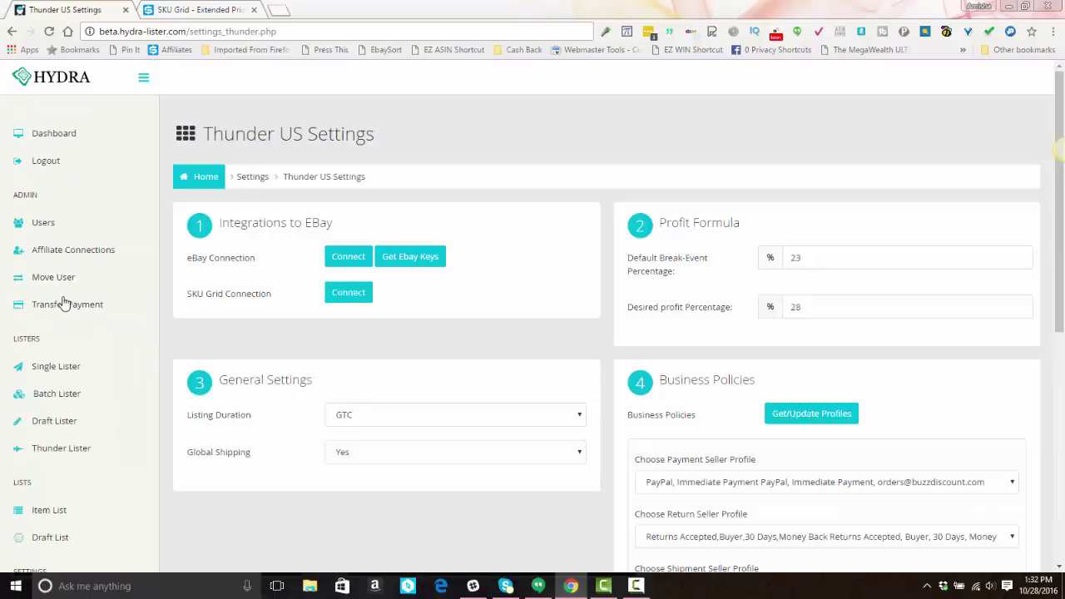
Show the eBay credentials and the SKU Grid key field, selecting its current value.
click(351, 259)
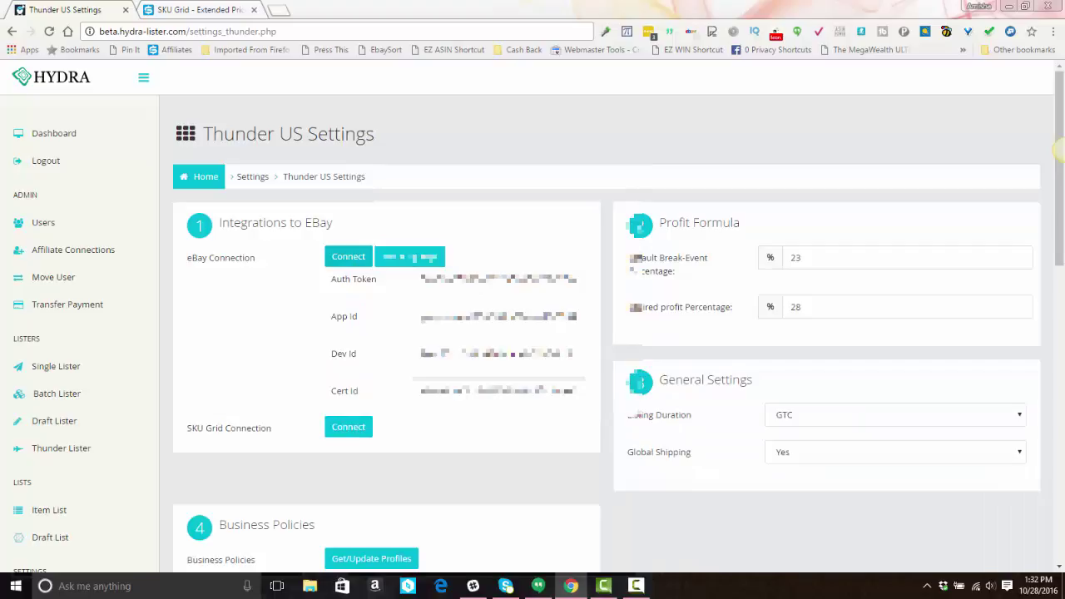
scroll(414, 340, down, 2)
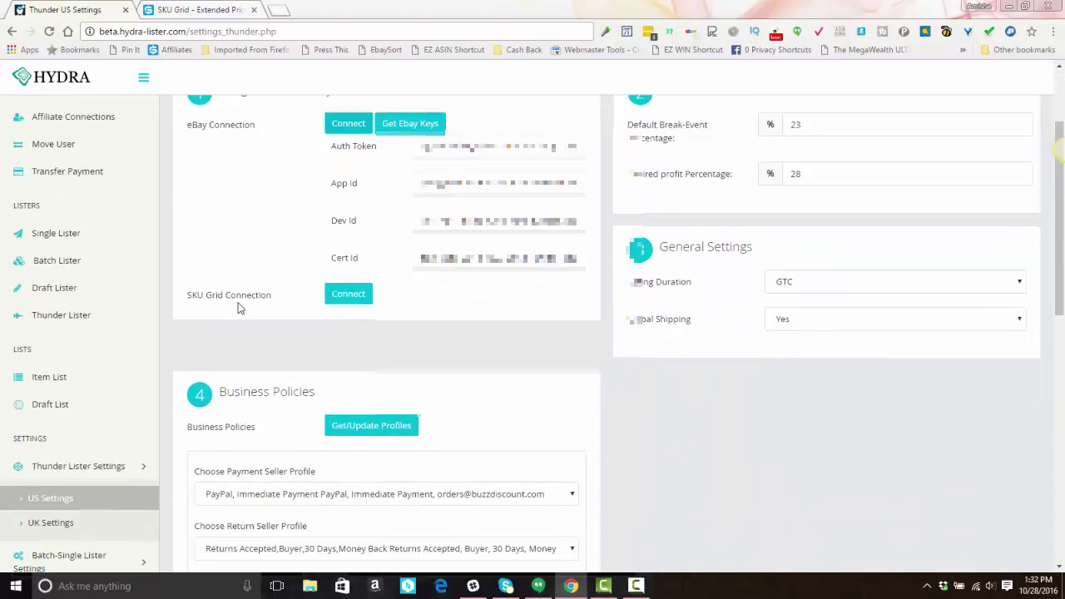
click(354, 298)
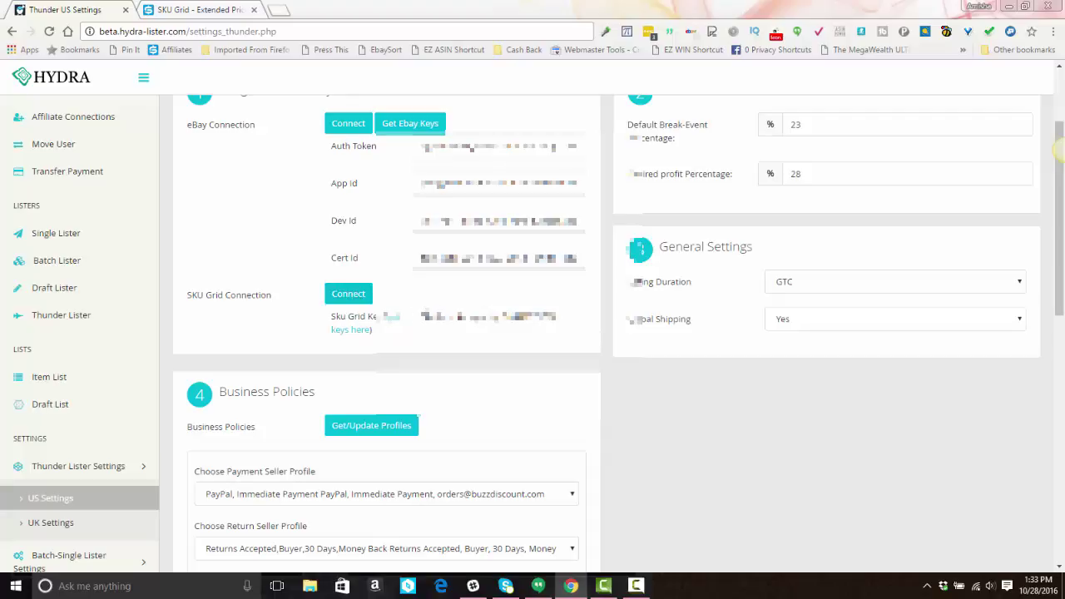
key(ctrl+a)
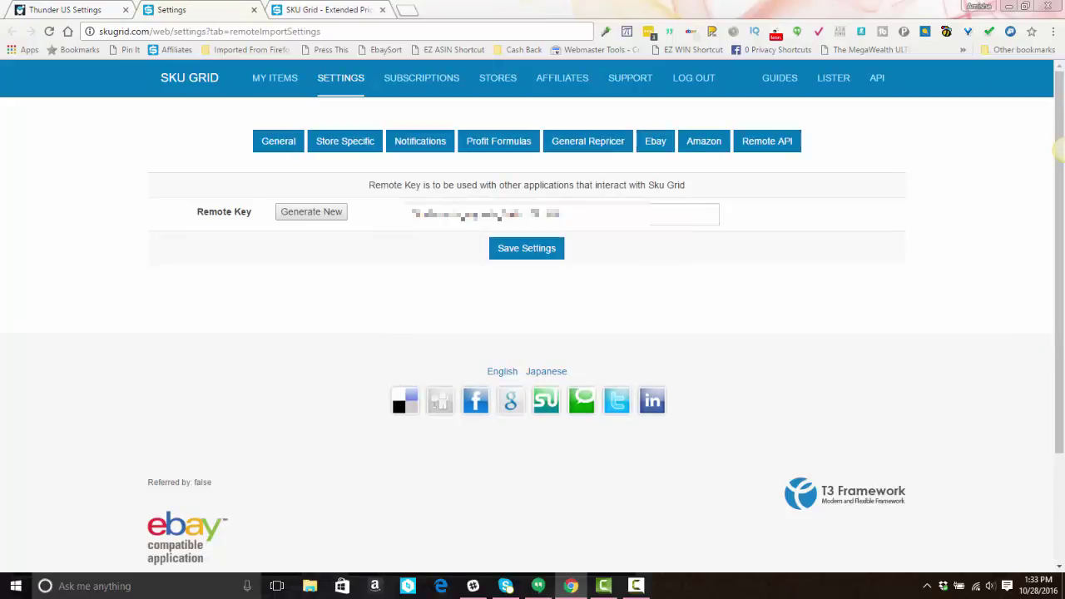
Copy the Remote Key from SKU Grid's Remote API settings.
drag(411, 215, 501, 215)
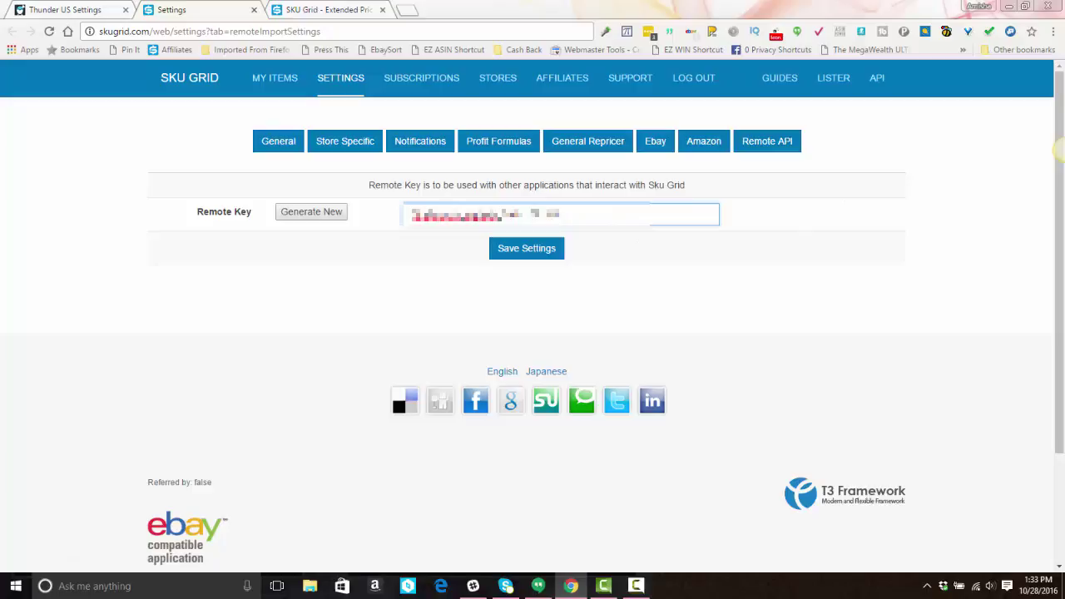
double_click(460, 218)
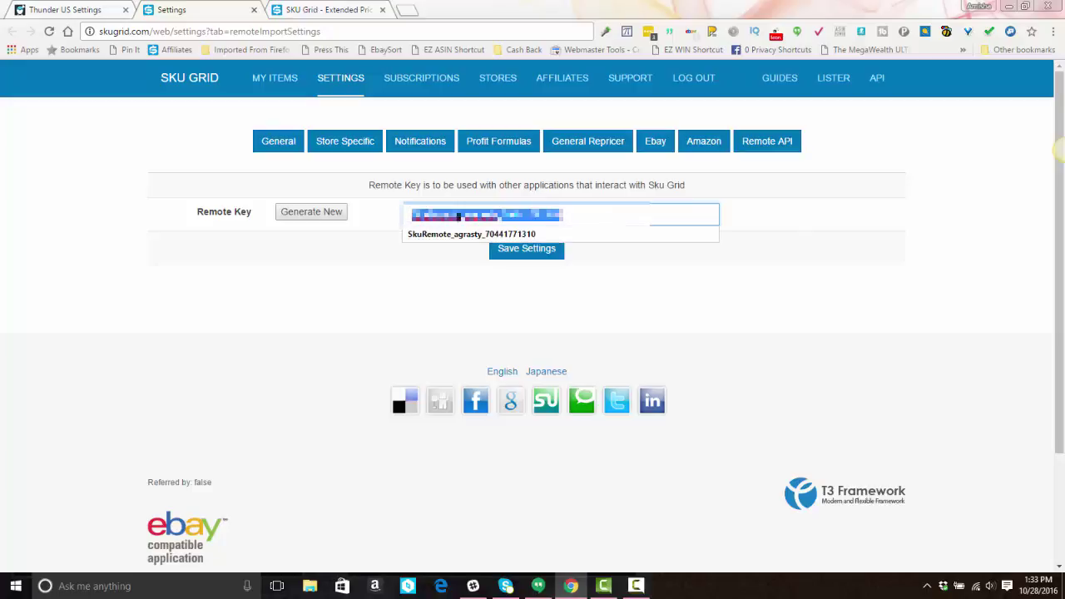
click(459, 218)
double_click(460, 218)
right_click(459, 218)
click(487, 237)
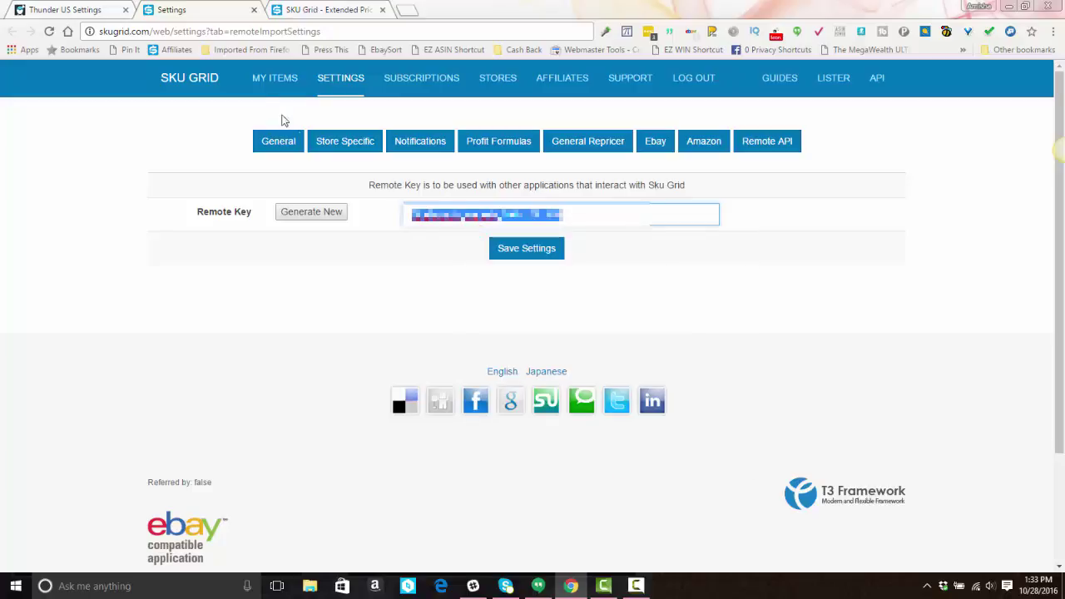
Paste the Remote Key over the existing SKU Grid key in Thunder US Settings.
key(ctrl+shift+Tab)
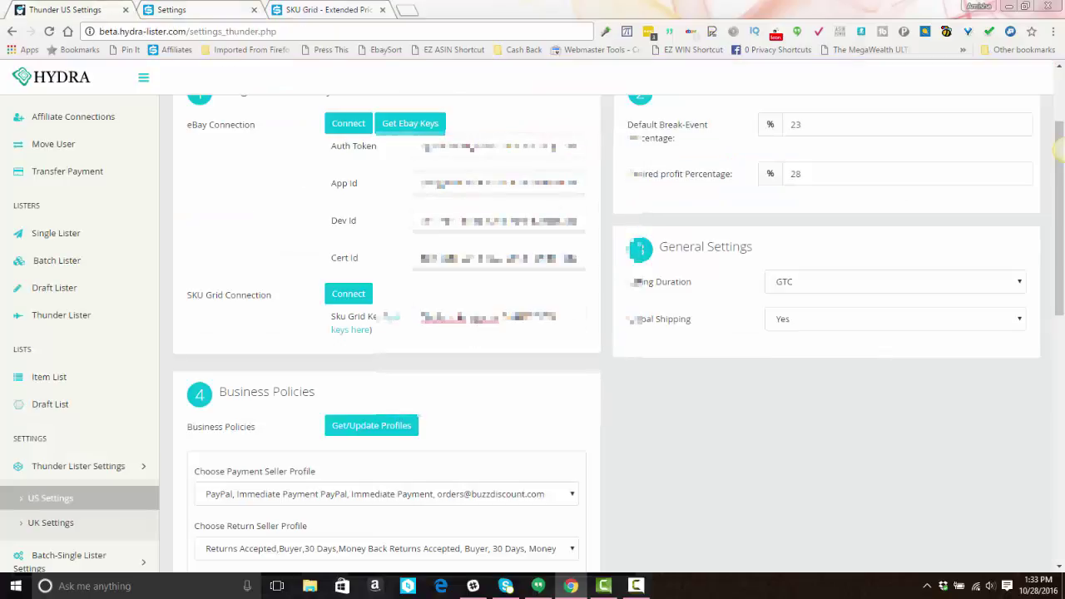
double_click(478, 316)
right_click(479, 316)
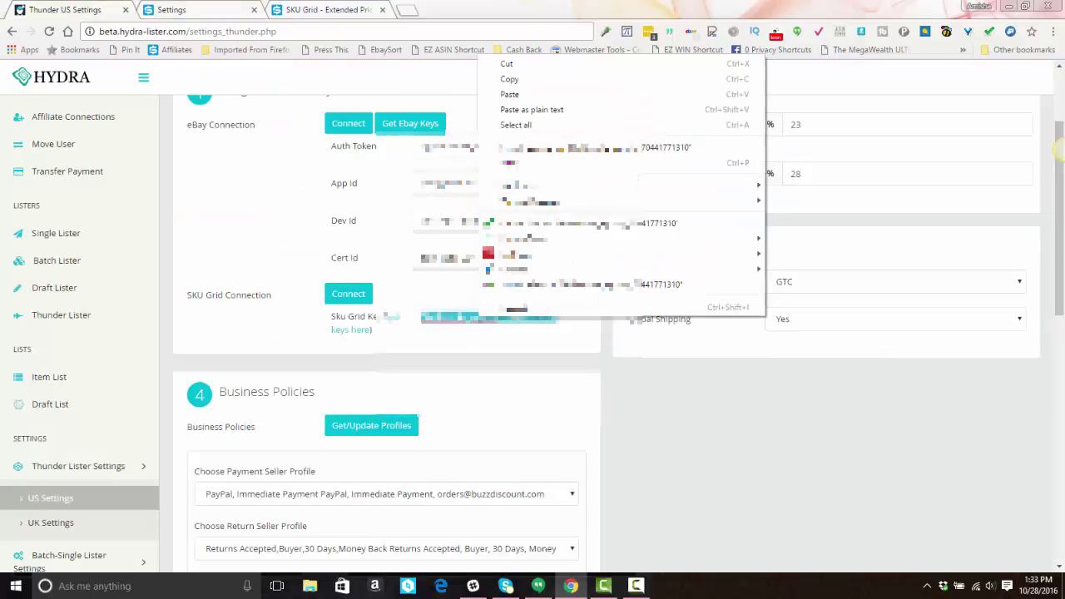
click(511, 94)
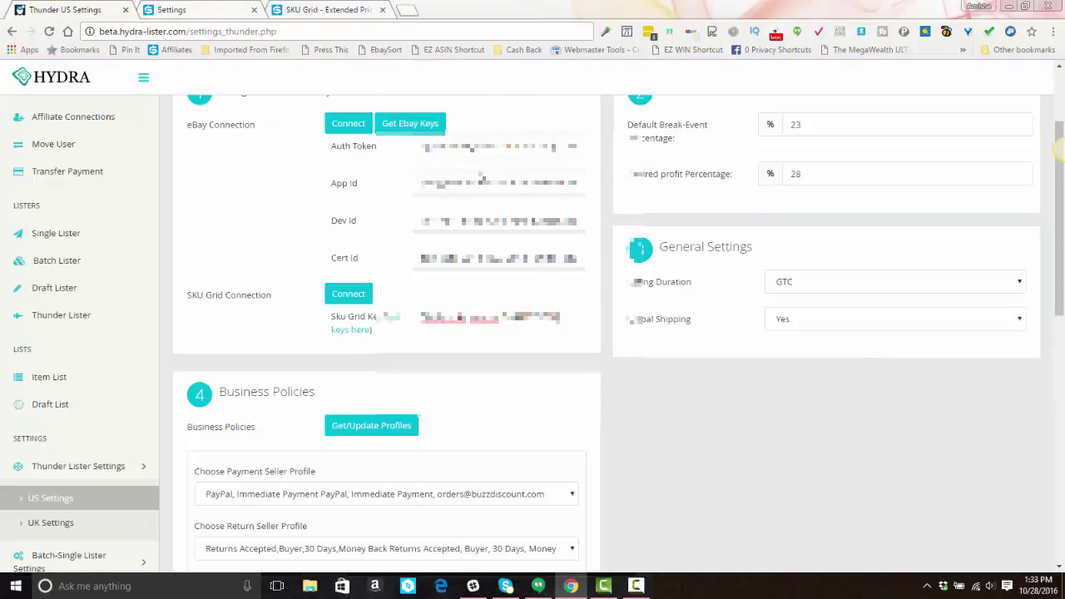
Copy the full Remote Key again, save the SKU Grid settings, and return to Thunder US Settings.
click(202, 10)
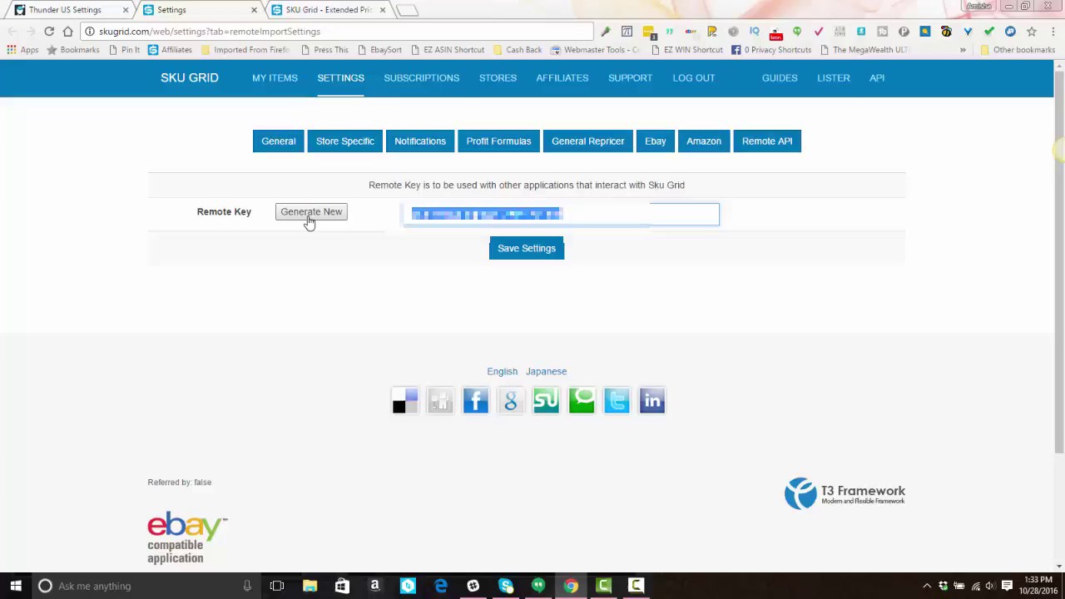
click(610, 214)
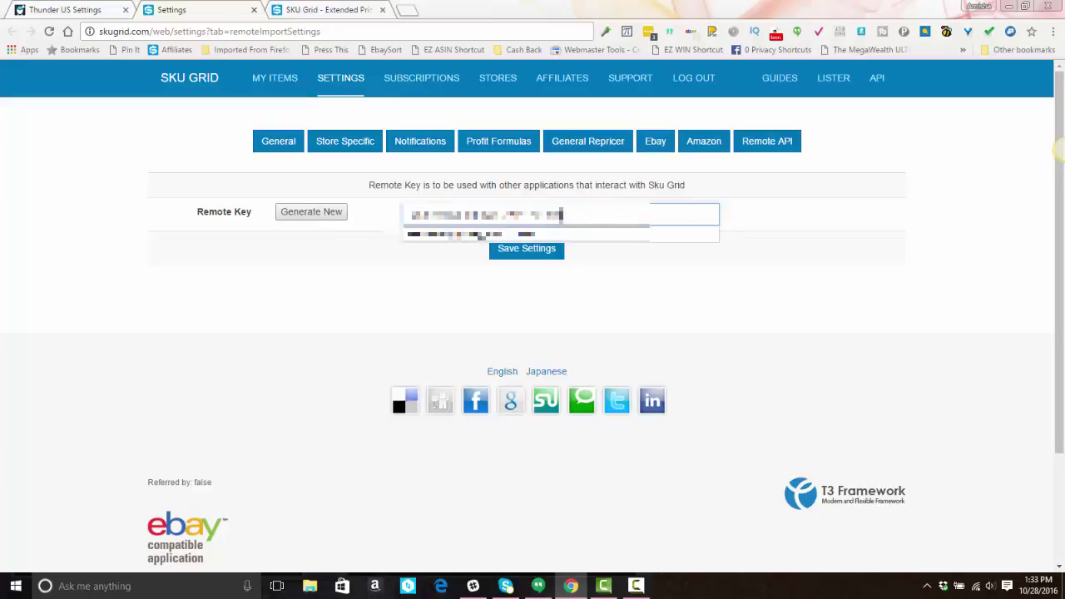
key(ctrl+a)
right_click(471, 220)
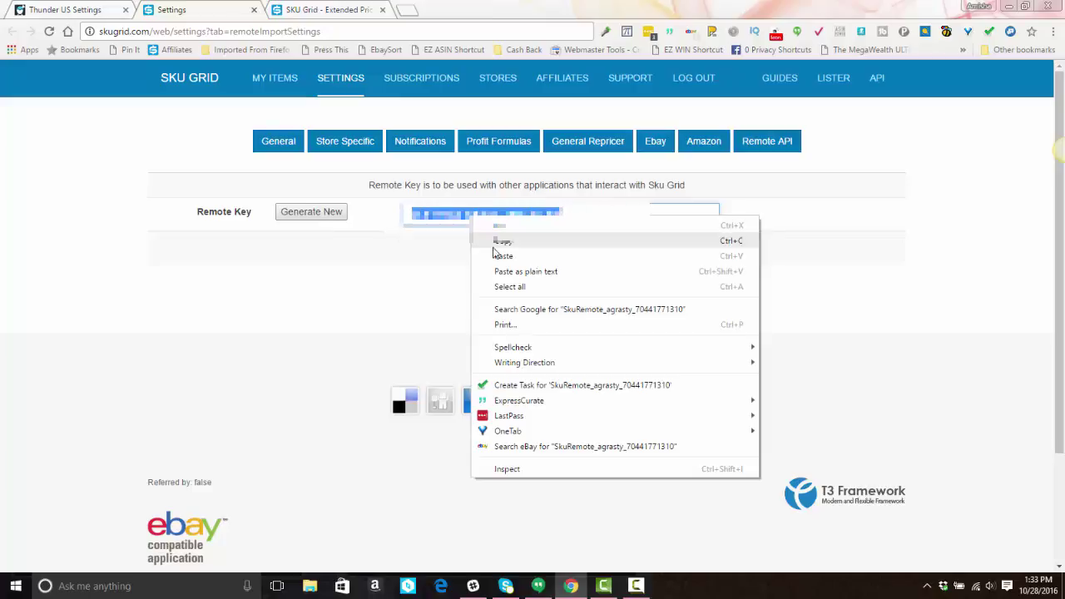
click(500, 244)
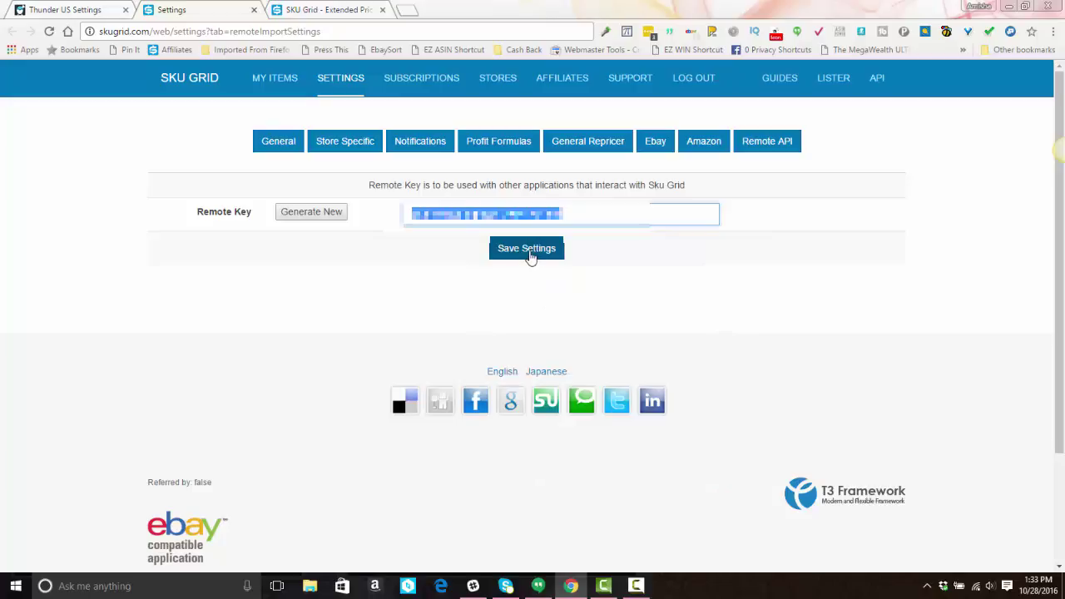
click(530, 255)
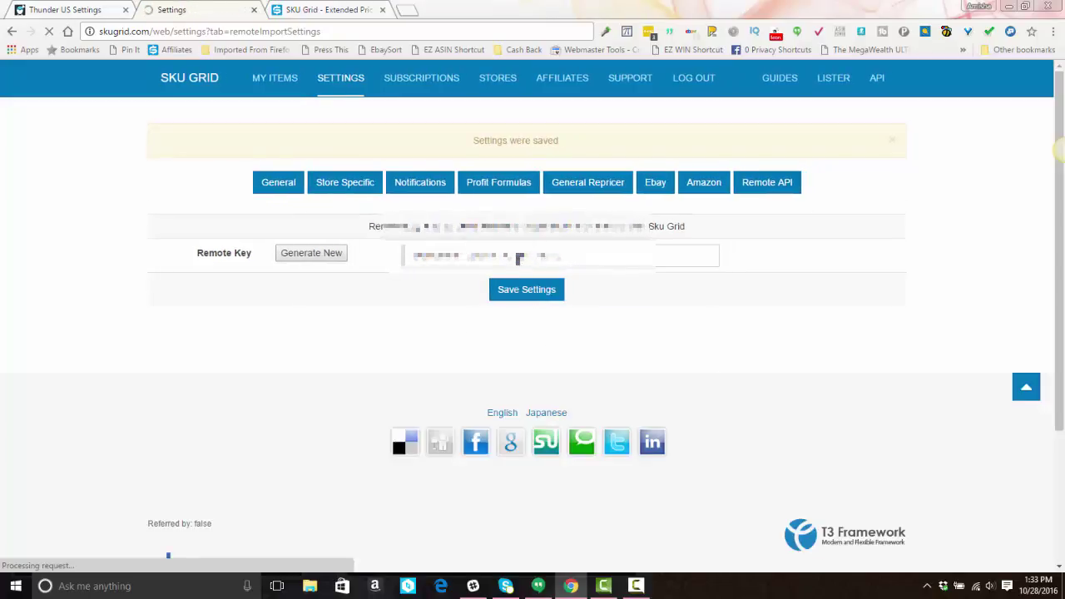
click(83, 10)
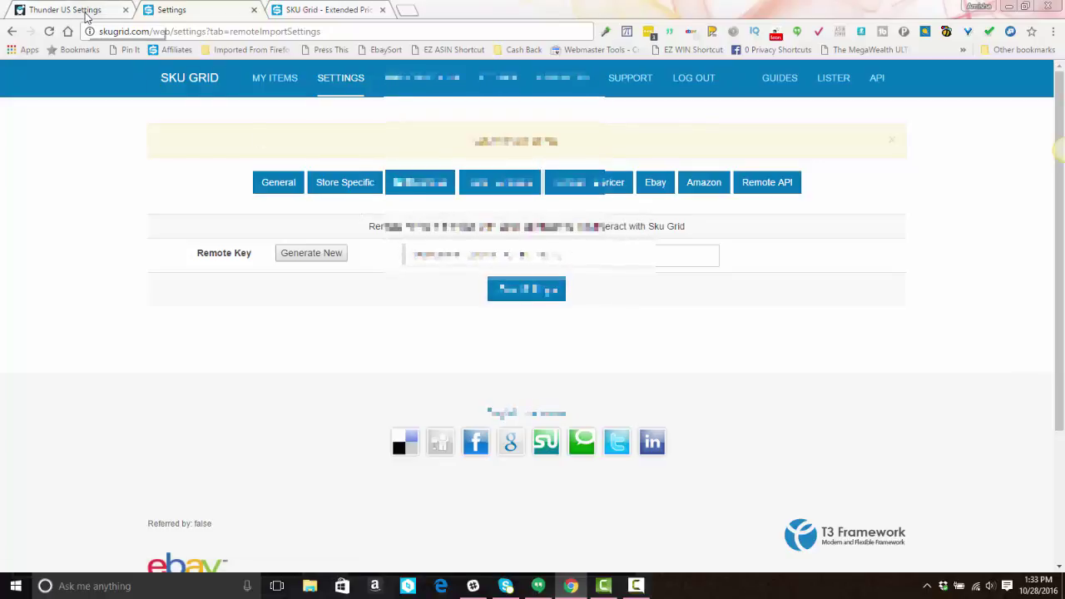
Paste the newly copied Remote Key over the existing Sku Grid Key value.
triple_click(485, 316)
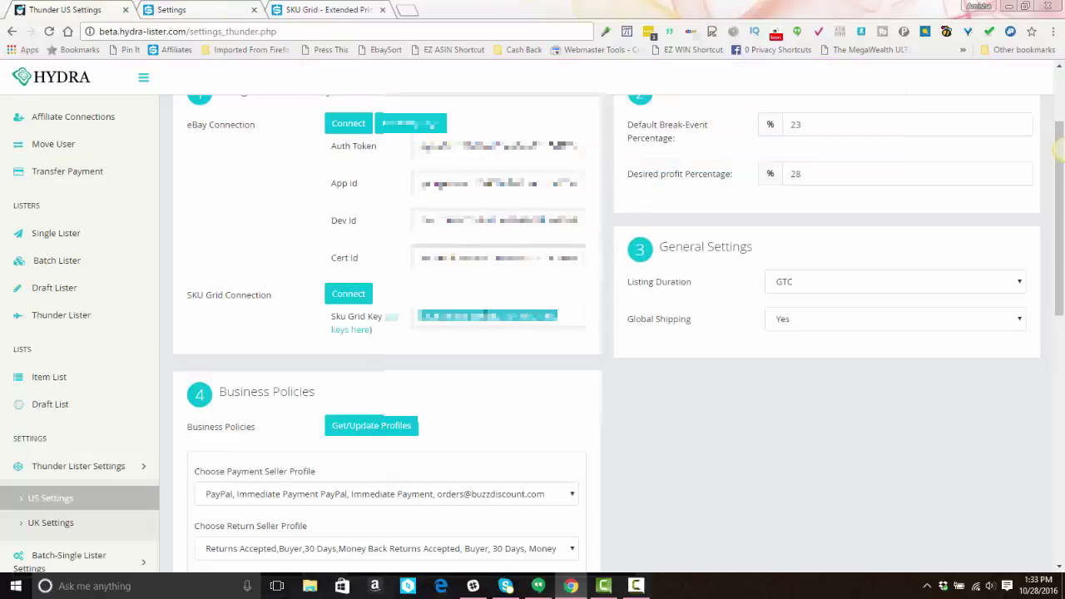
right_click(487, 317)
click(533, 111)
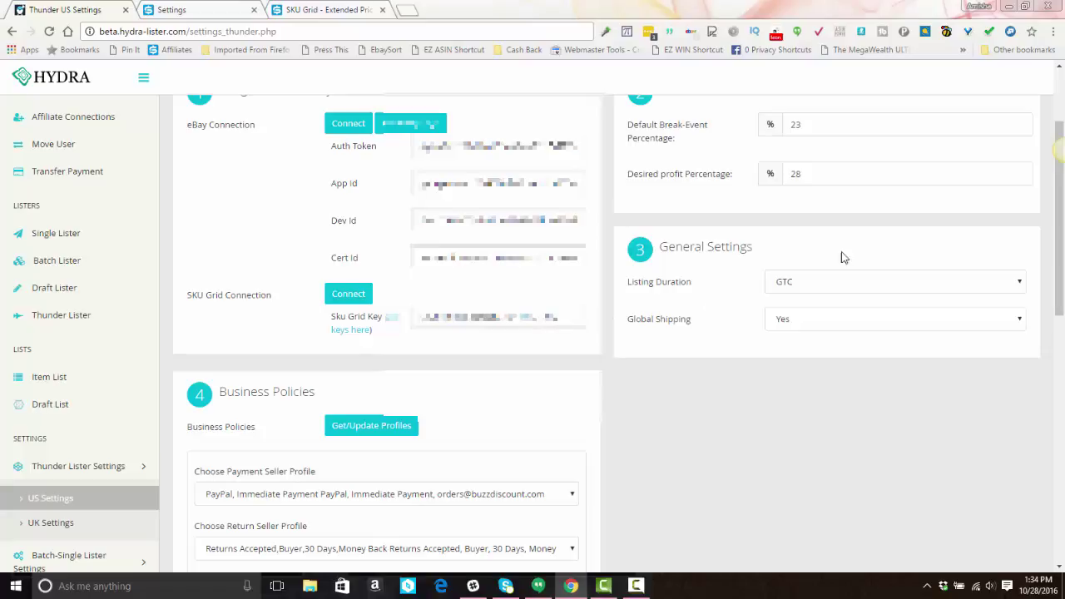
scroll(882, 263, up, 1)
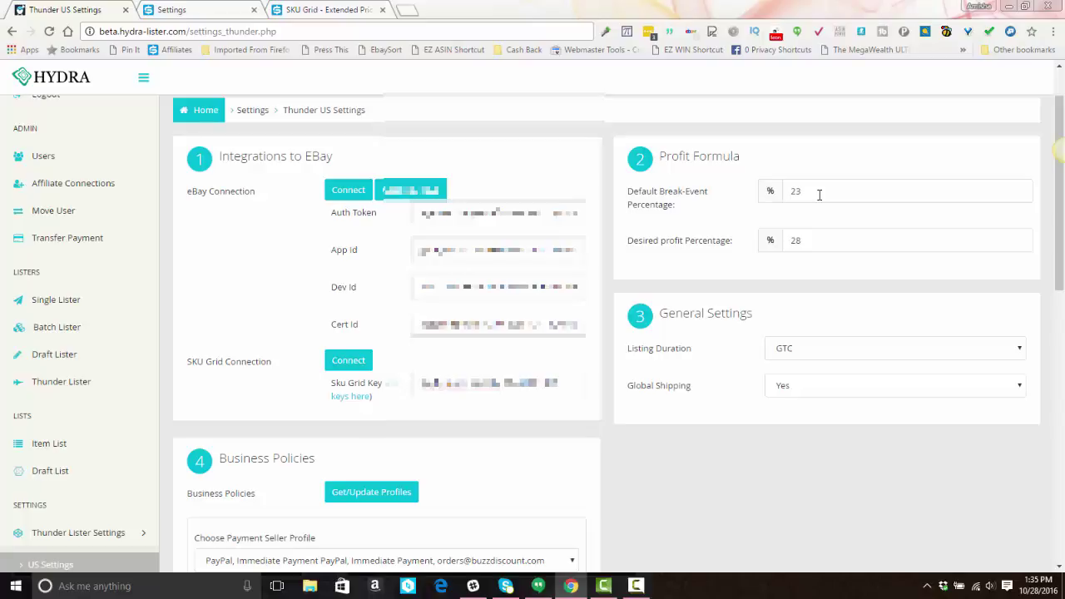
double_click(799, 192)
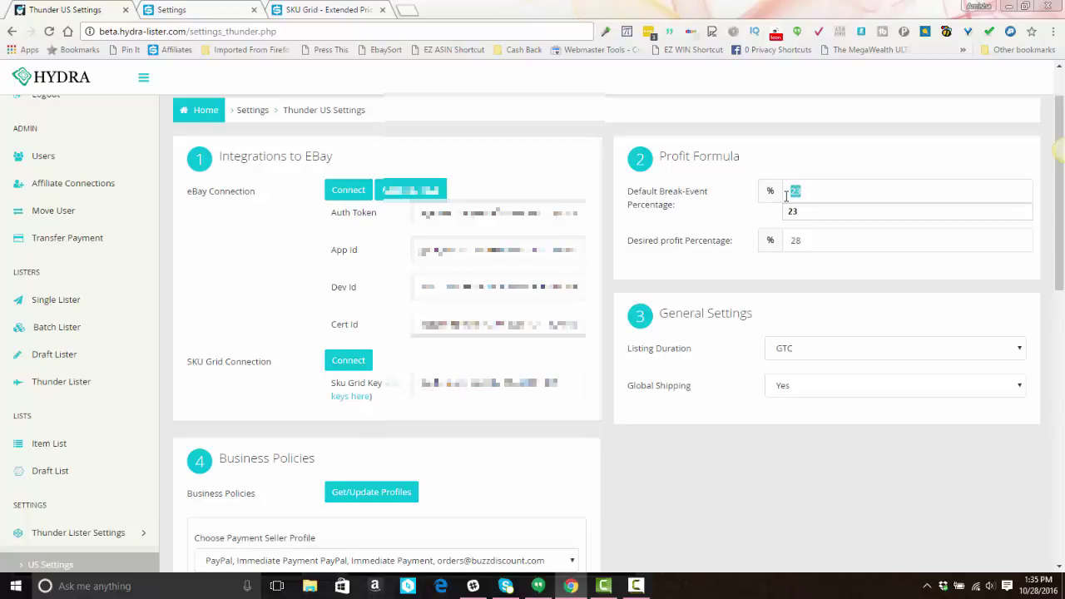
text(23)
click(810, 193)
click(751, 203)
click(797, 191)
click(718, 211)
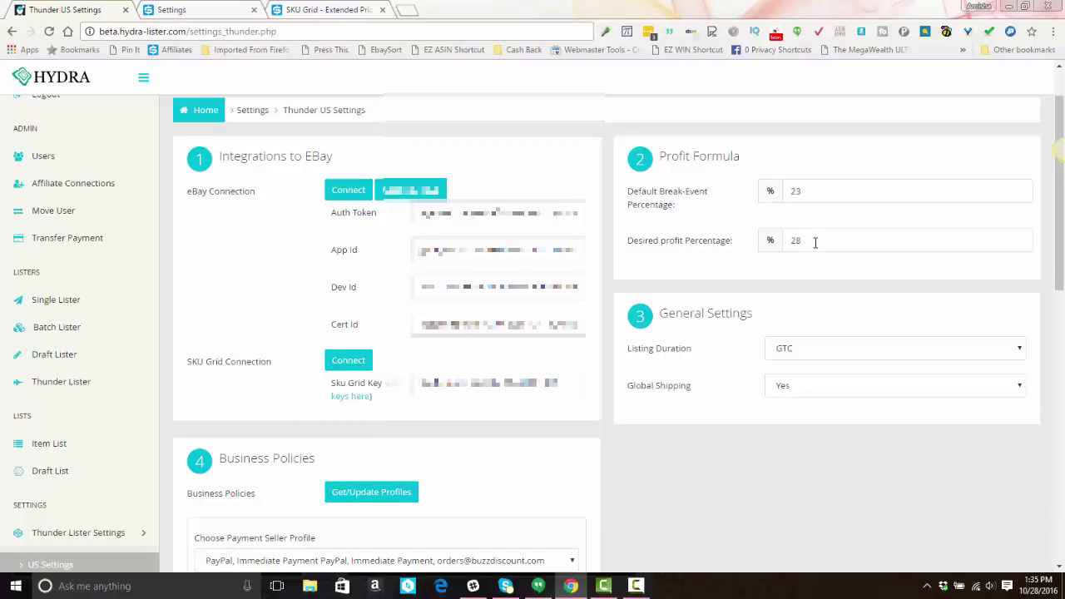
scroll(816, 242, down, 1)
scroll(815, 244, down, 1)
scroll(818, 242, up, 1)
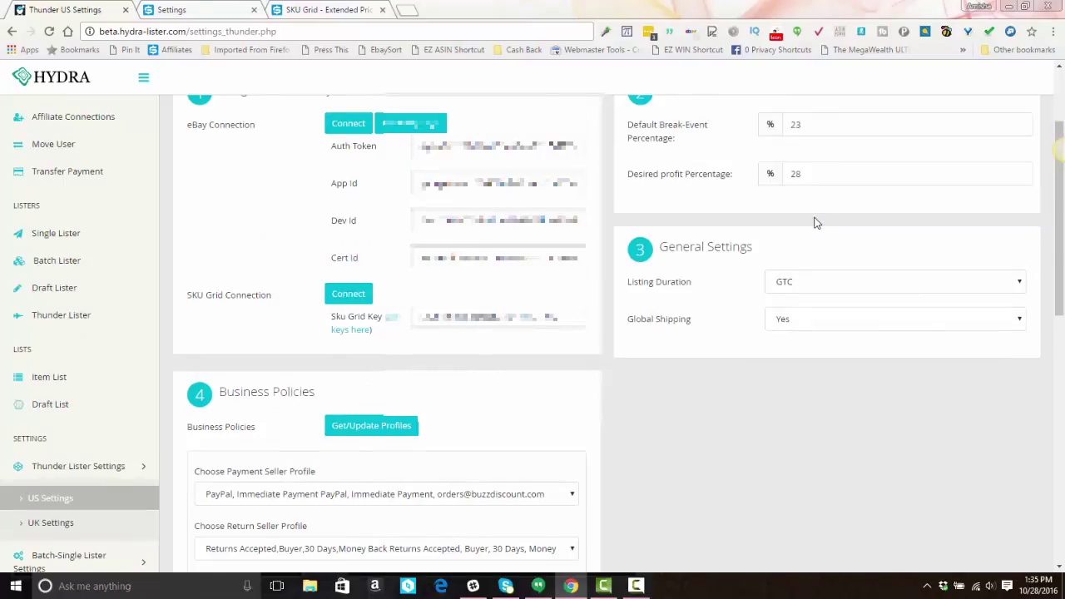
scroll(816, 222, down, 1)
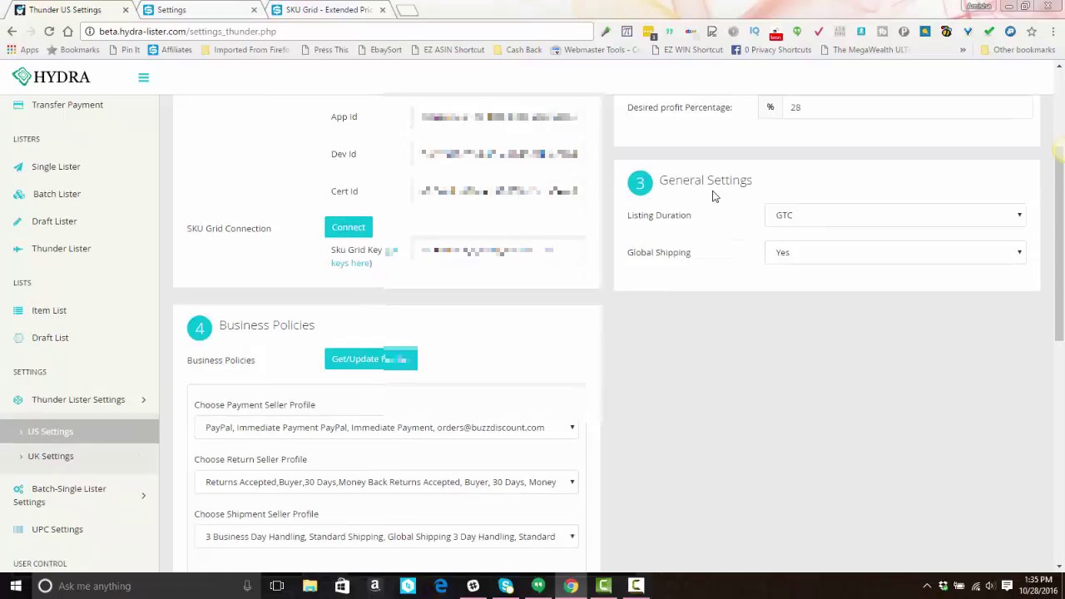
click(793, 215)
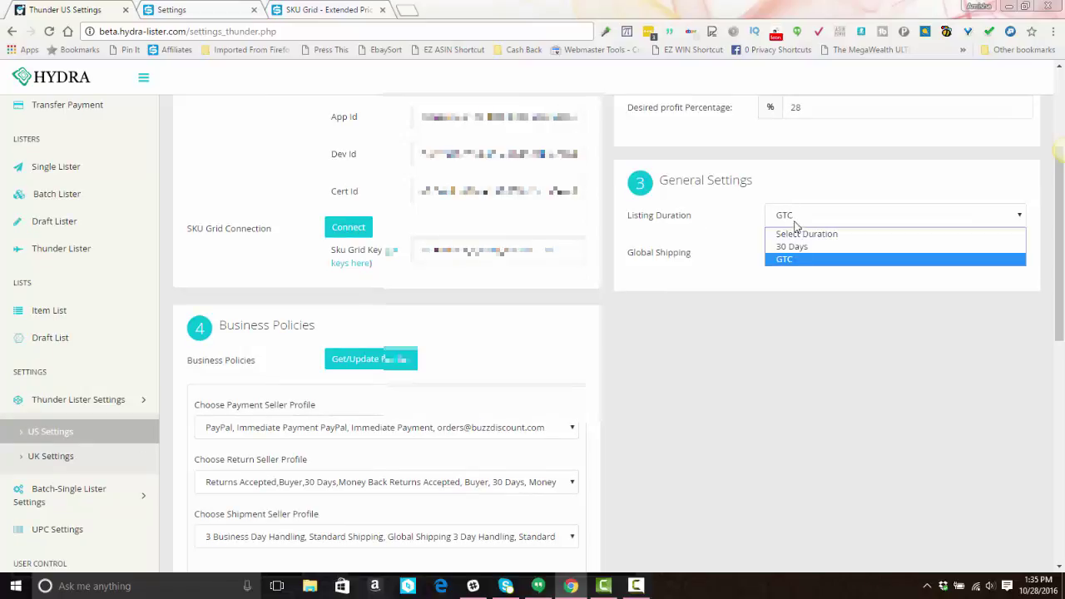
click(793, 261)
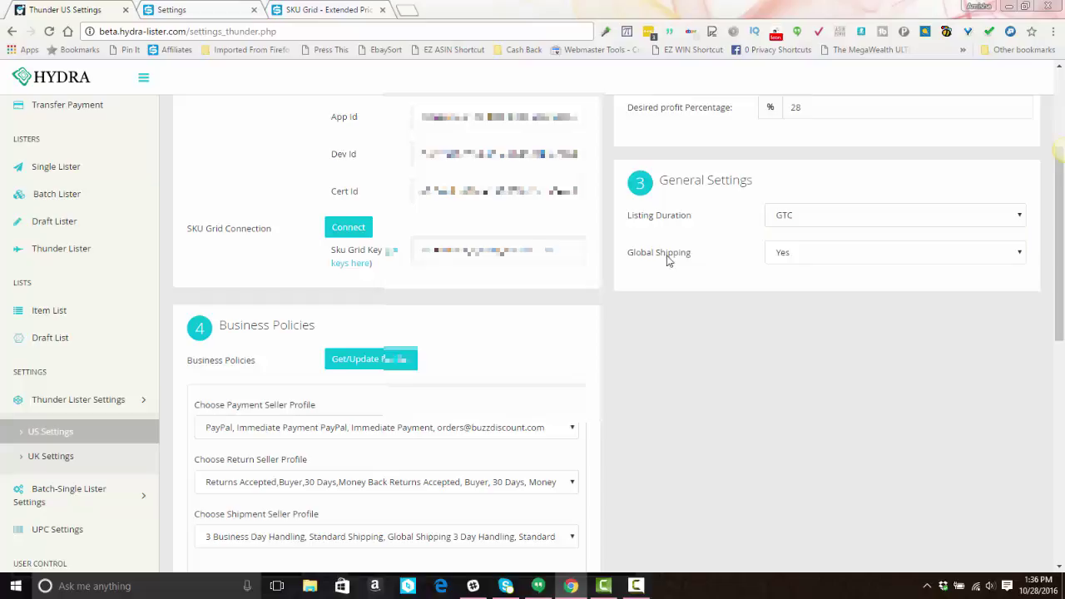
click(798, 260)
click(798, 261)
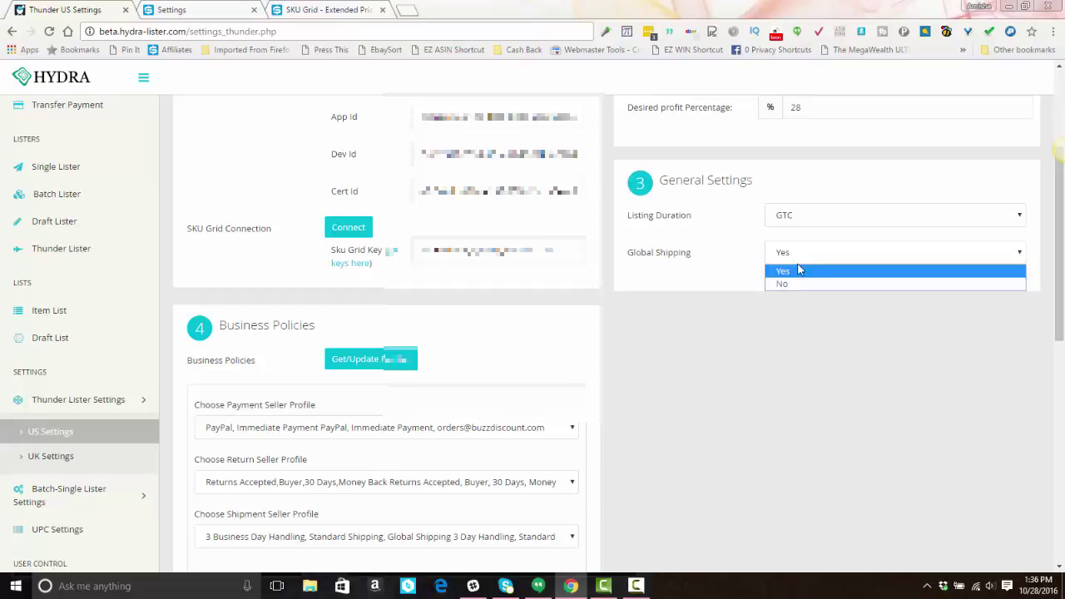
click(791, 270)
scroll(555, 286, down, 3)
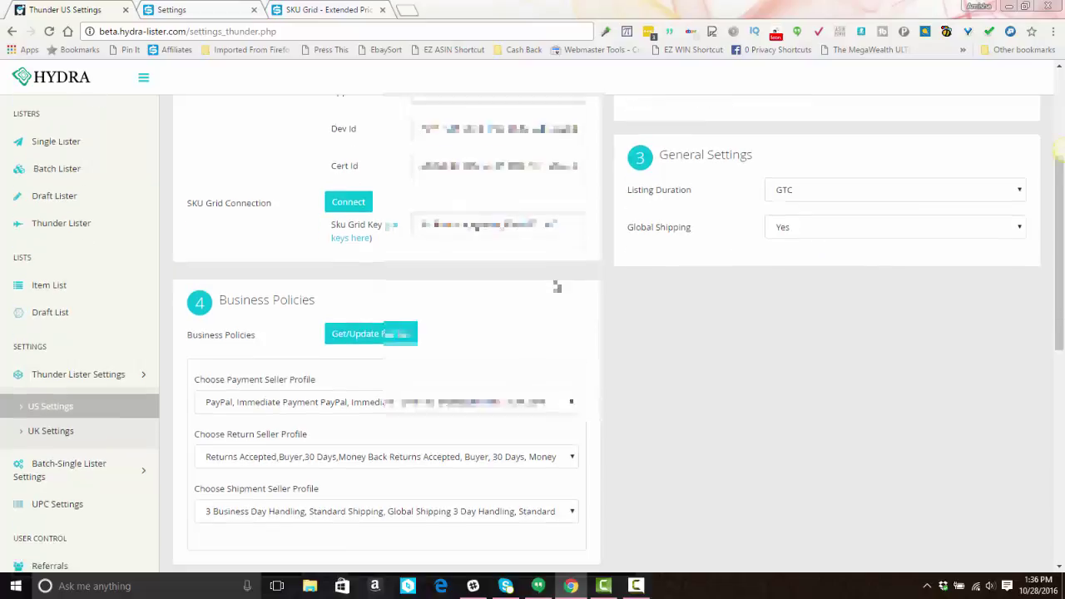
Refresh profiles and select PayPal Immediate Payment, Returns Accepted, and 3 Business Day Handling Standard Shipping.
scroll(549, 283, down, 2)
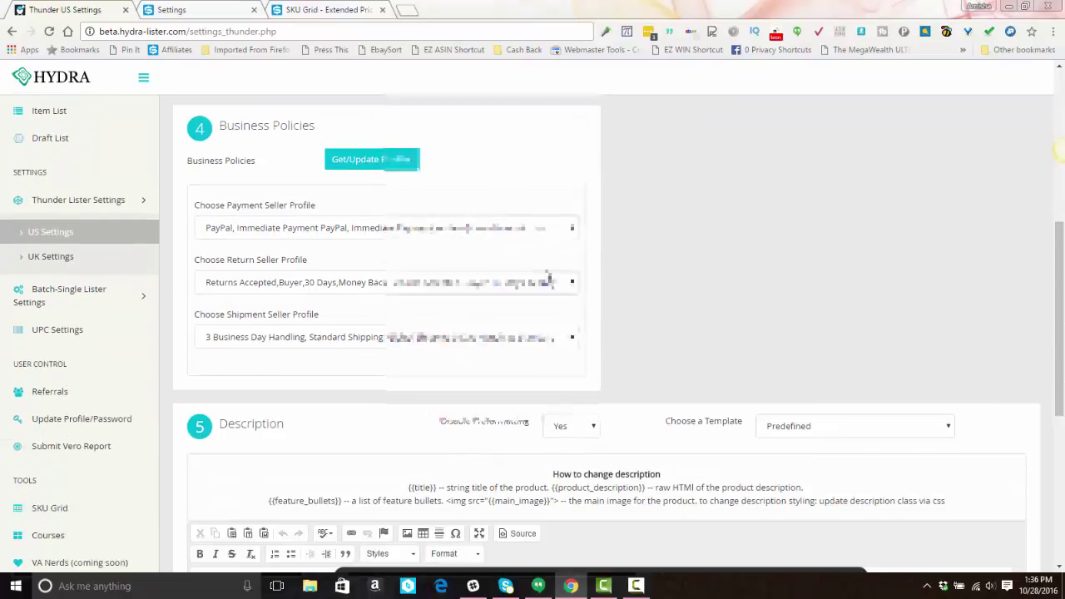
click(394, 166)
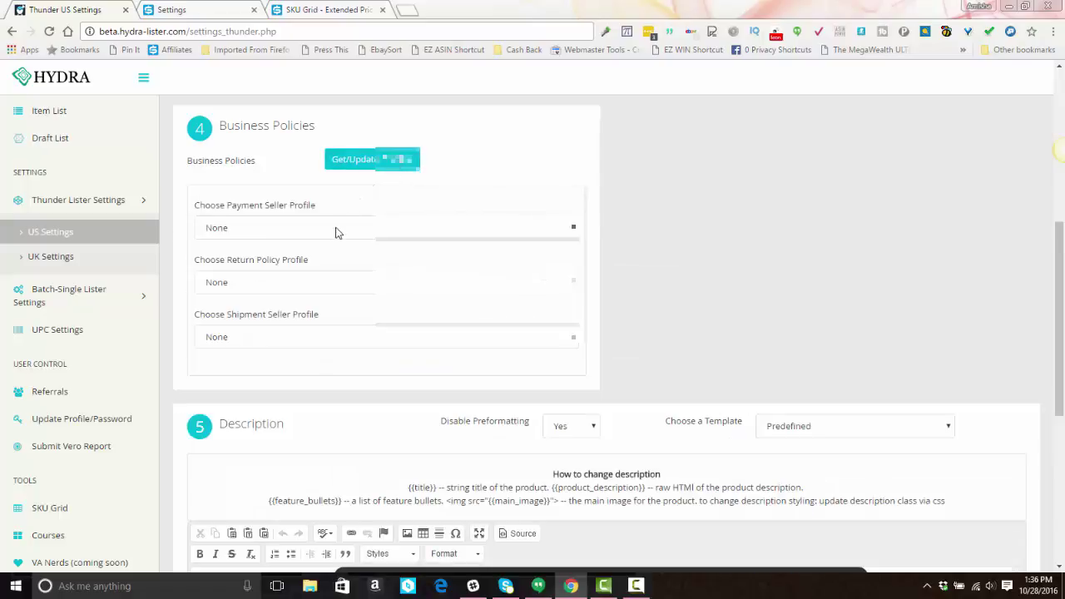
click(337, 231)
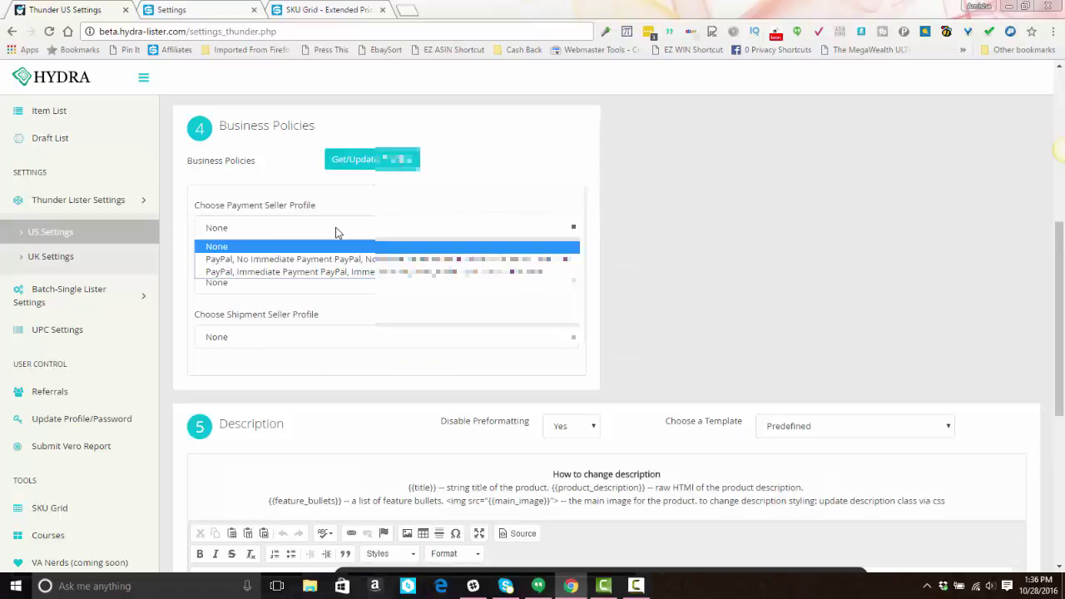
click(333, 273)
click(273, 285)
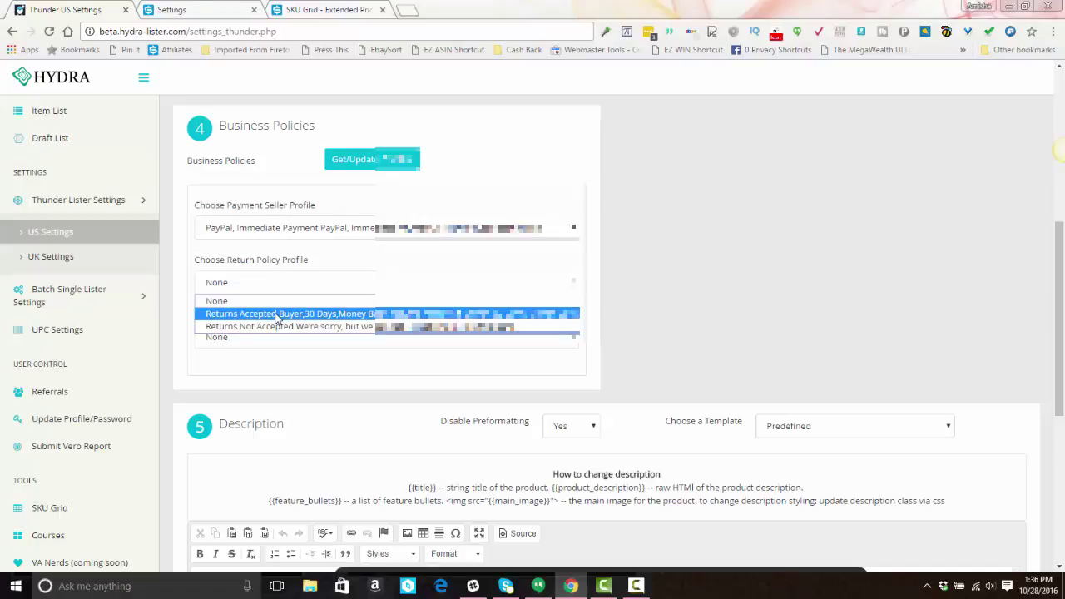
click(277, 315)
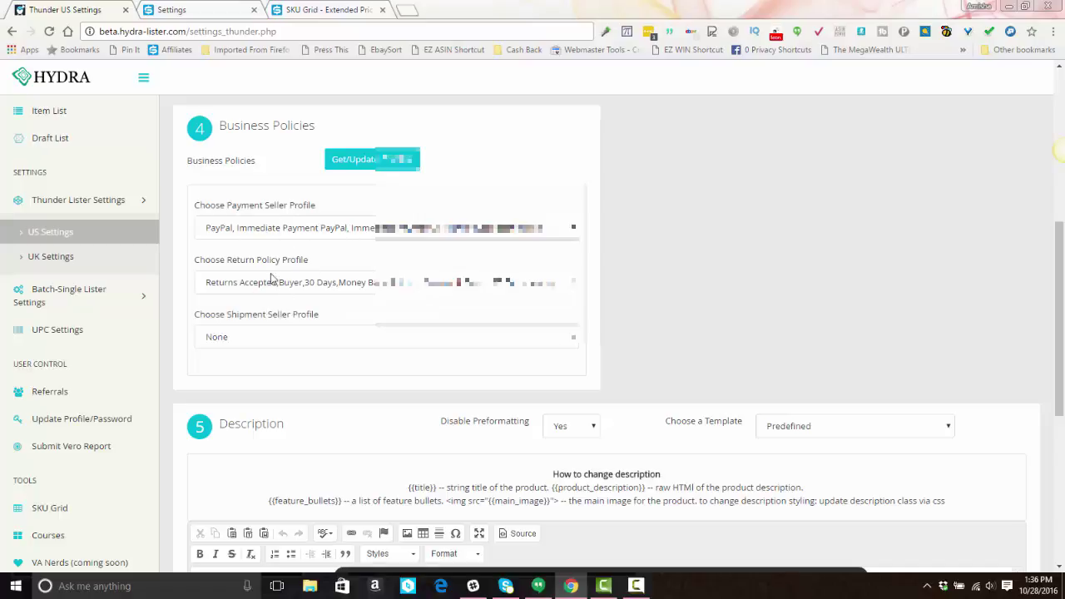
click(294, 342)
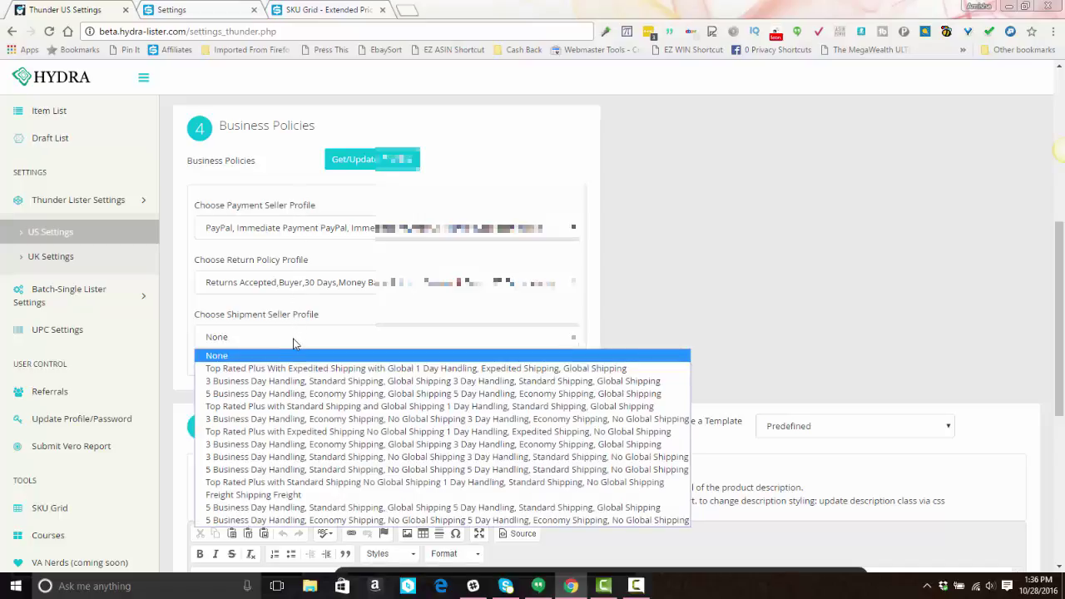
click(283, 380)
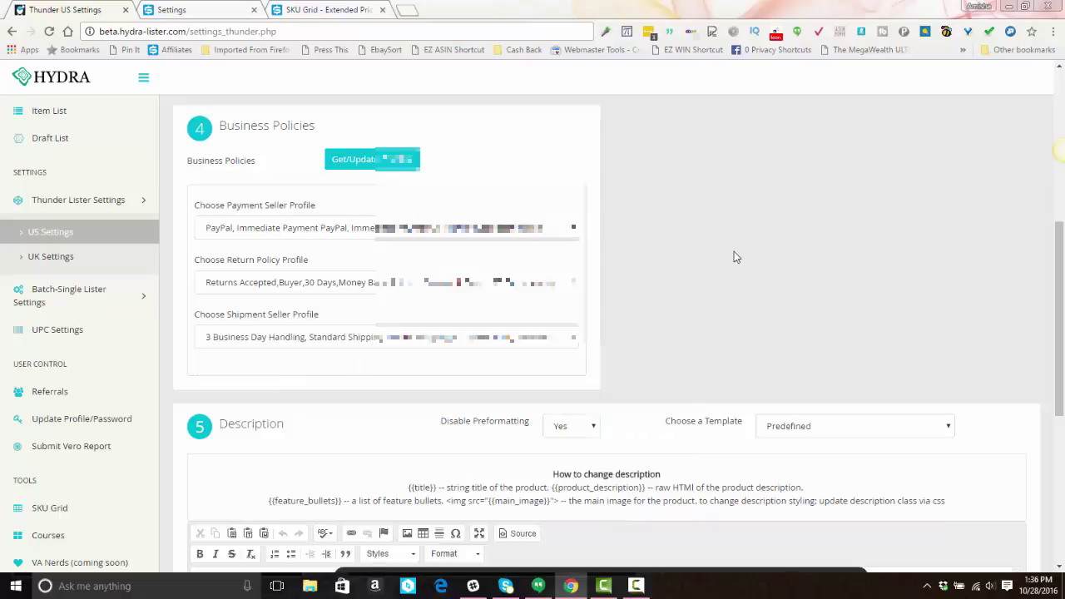
scroll(734, 252, down, 1)
scroll(734, 252, down, 2)
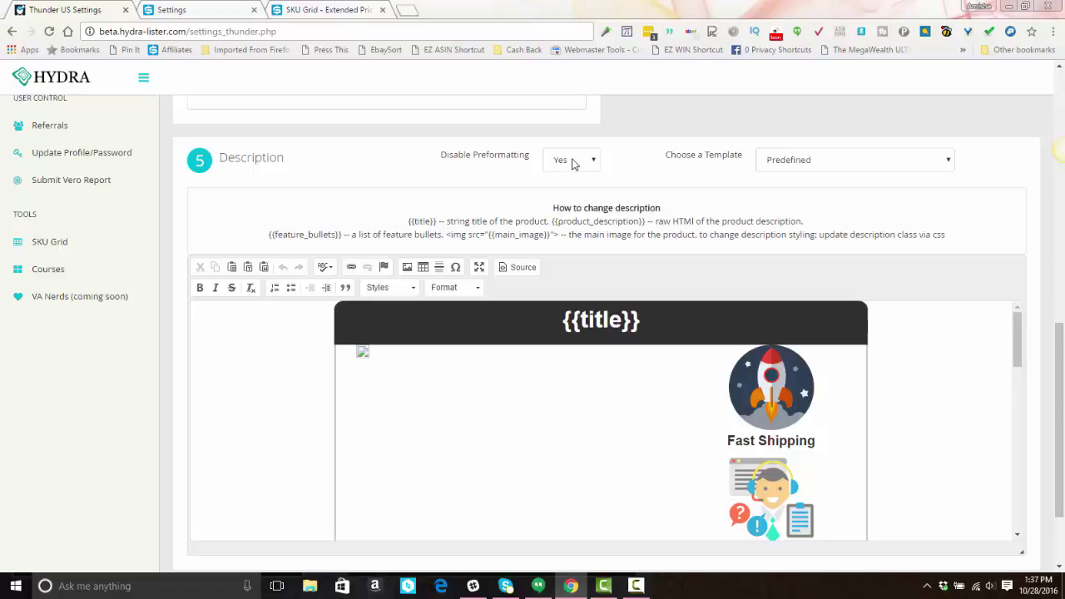
click(572, 161)
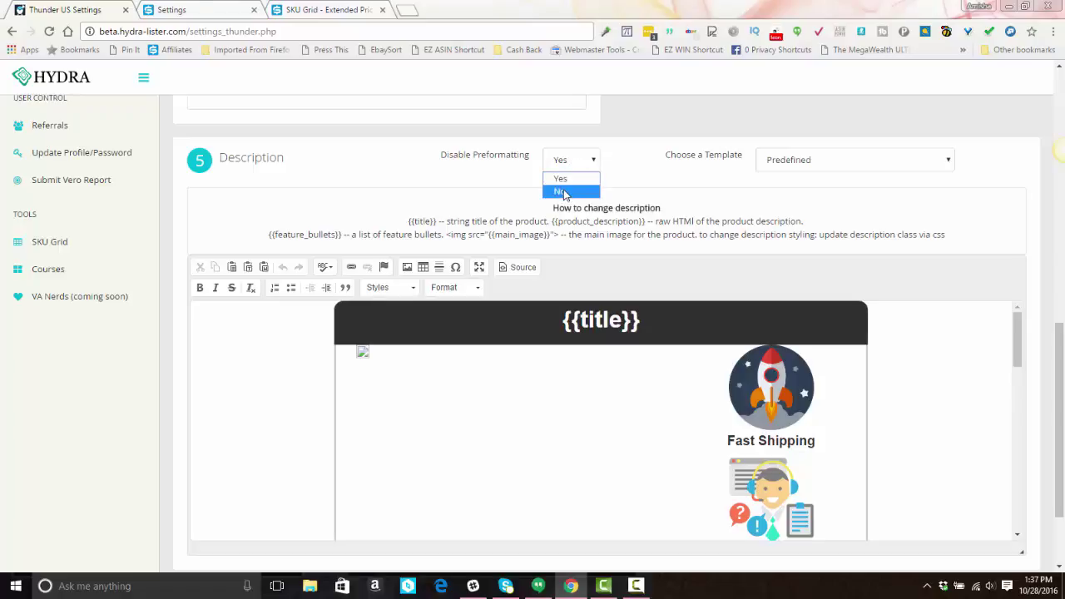
click(563, 191)
click(572, 163)
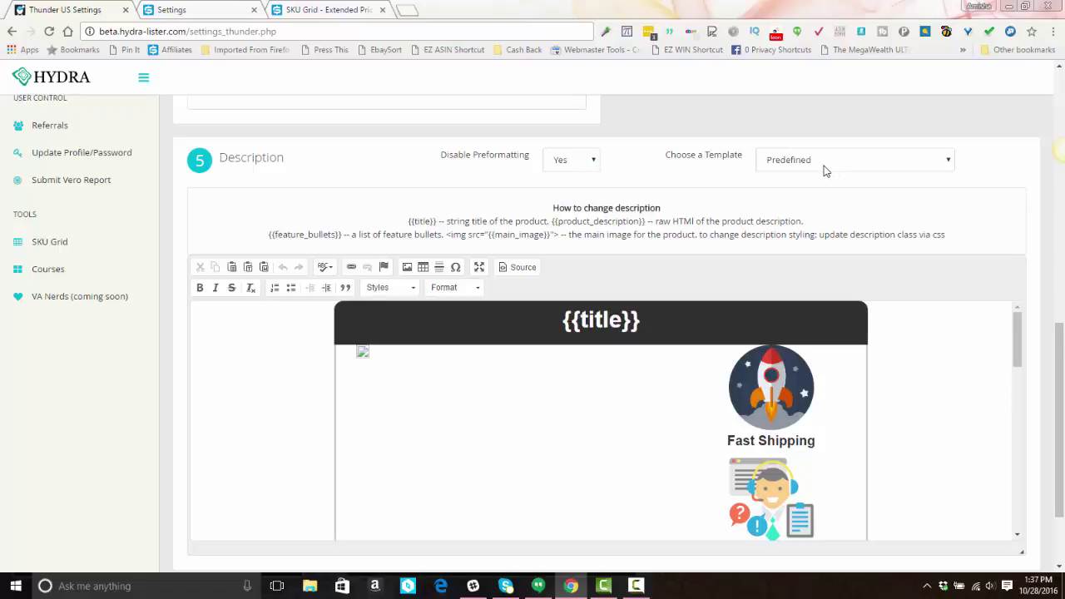
click(797, 165)
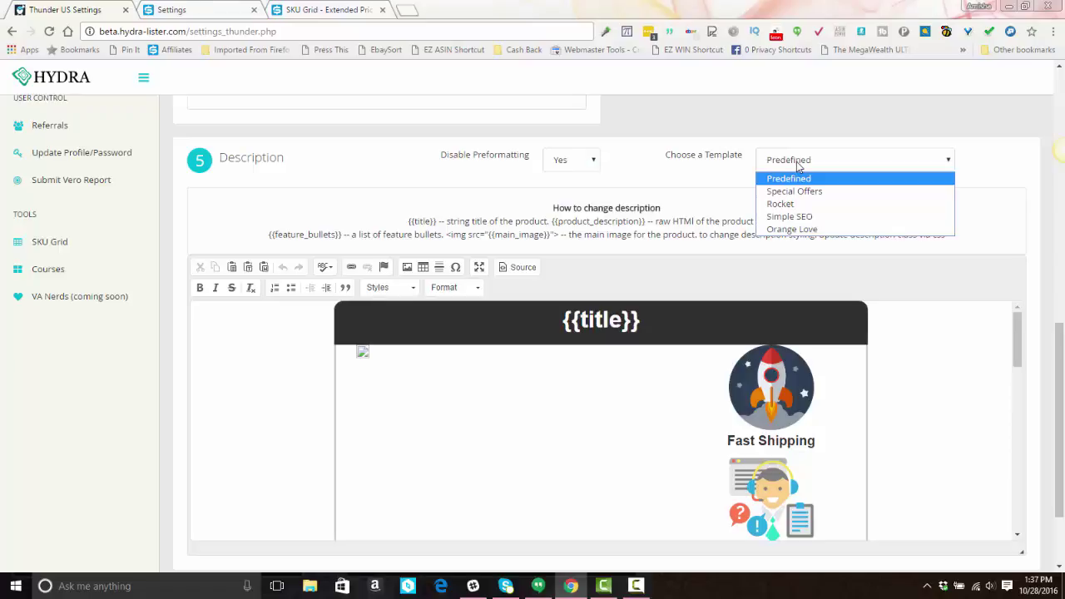
click(797, 162)
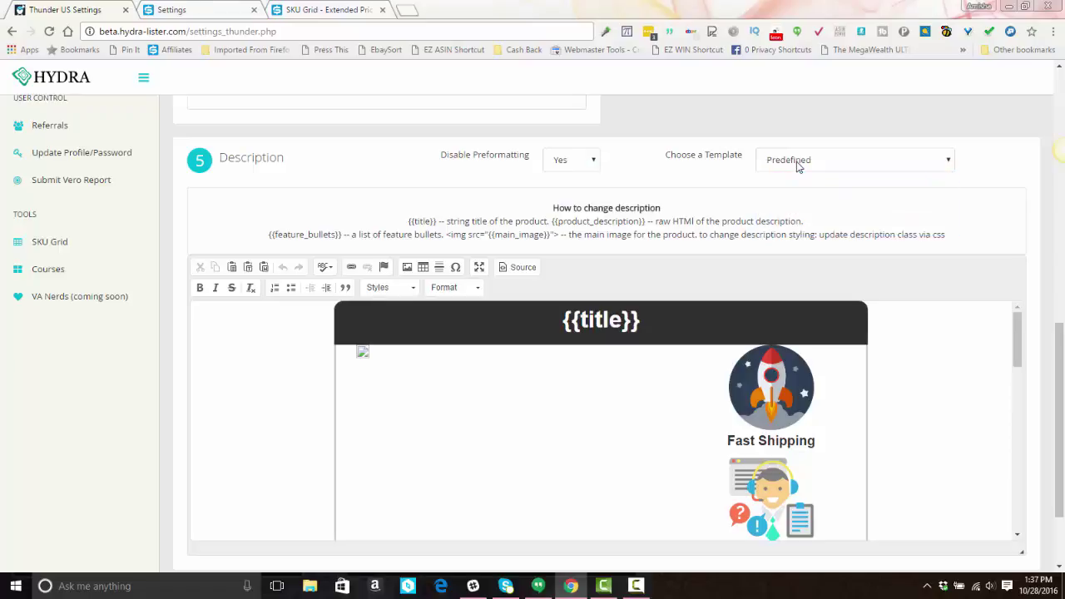
Inspect and select the template's HTML source, then return to the rendered preview unchanged.
click(517, 274)
drag(461, 308, 426, 325)
right_click(426, 326)
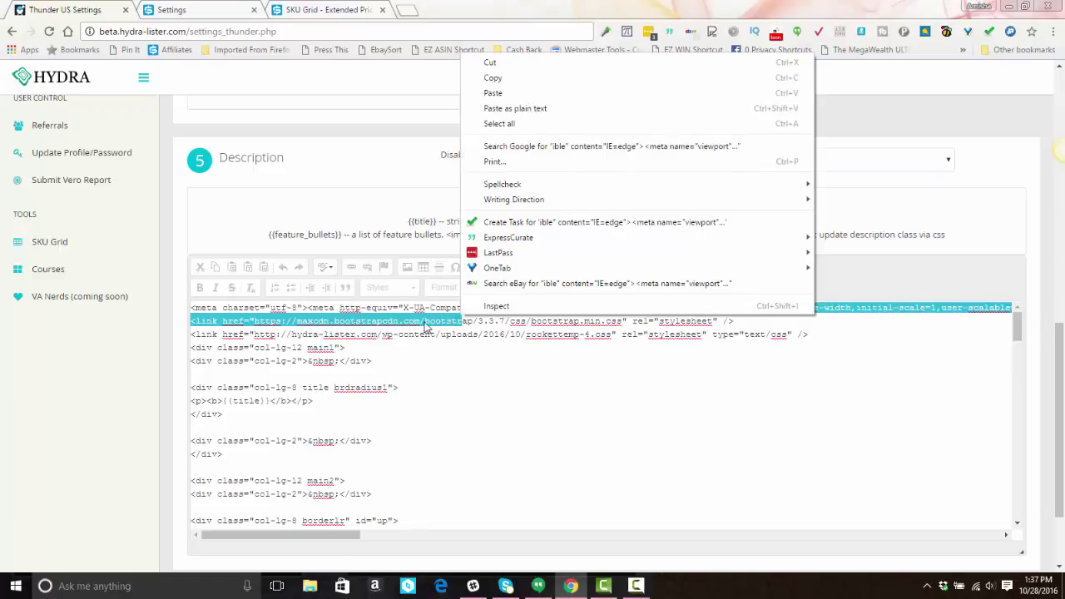
click(537, 124)
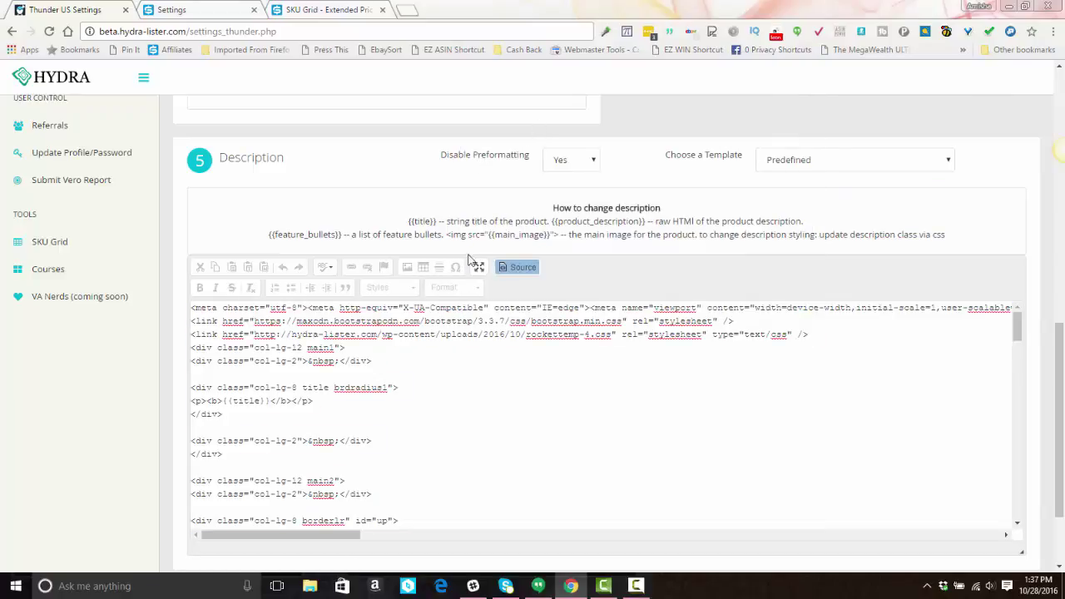
right_click(411, 311)
click(457, 125)
key(ctrl+a)
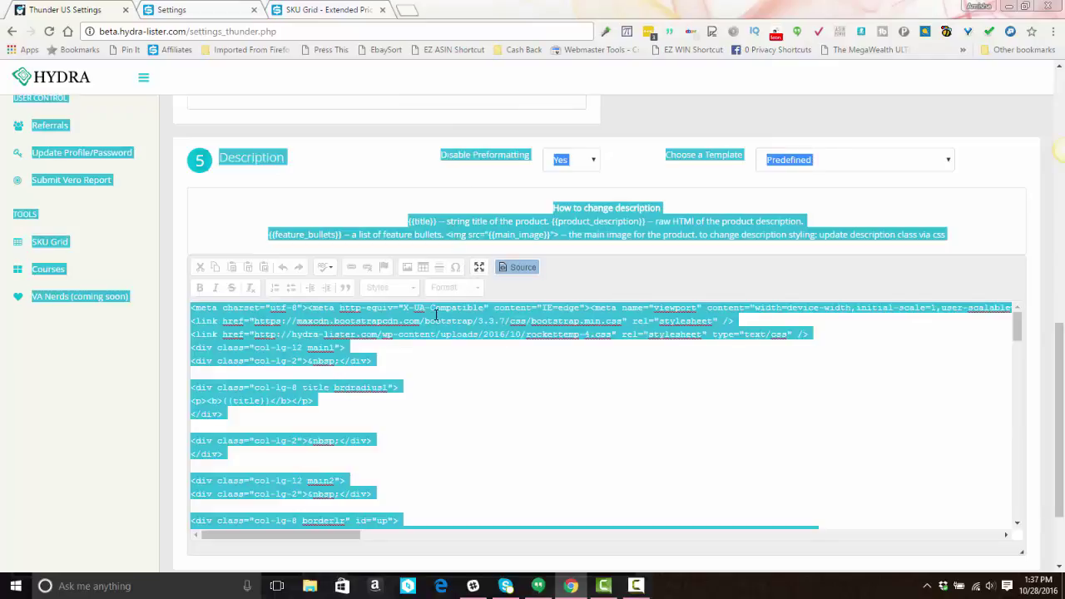
double_click(434, 321)
key(ctrl+a)
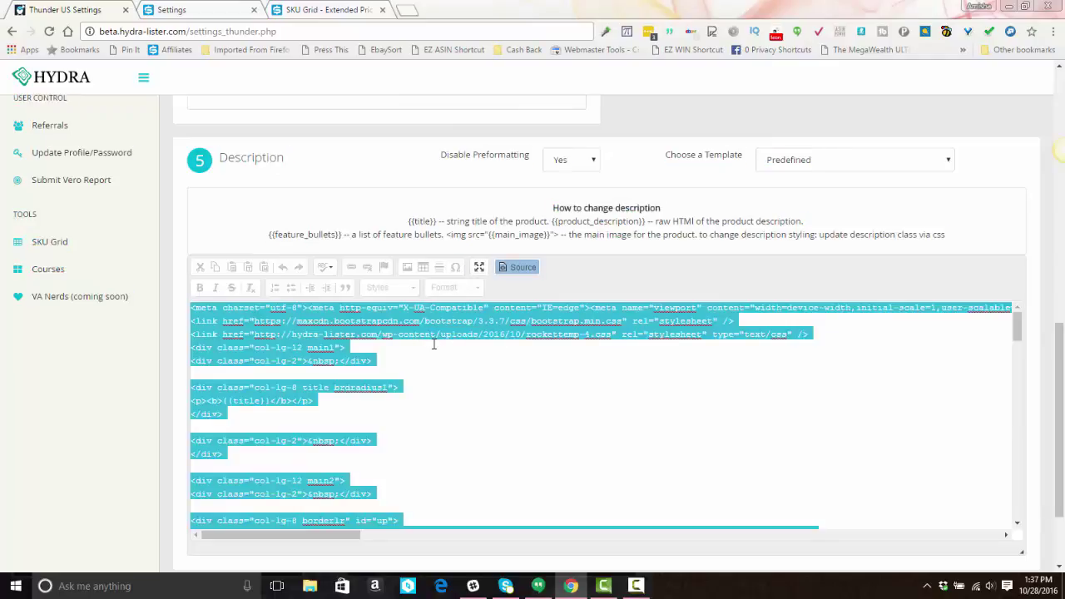
click(526, 267)
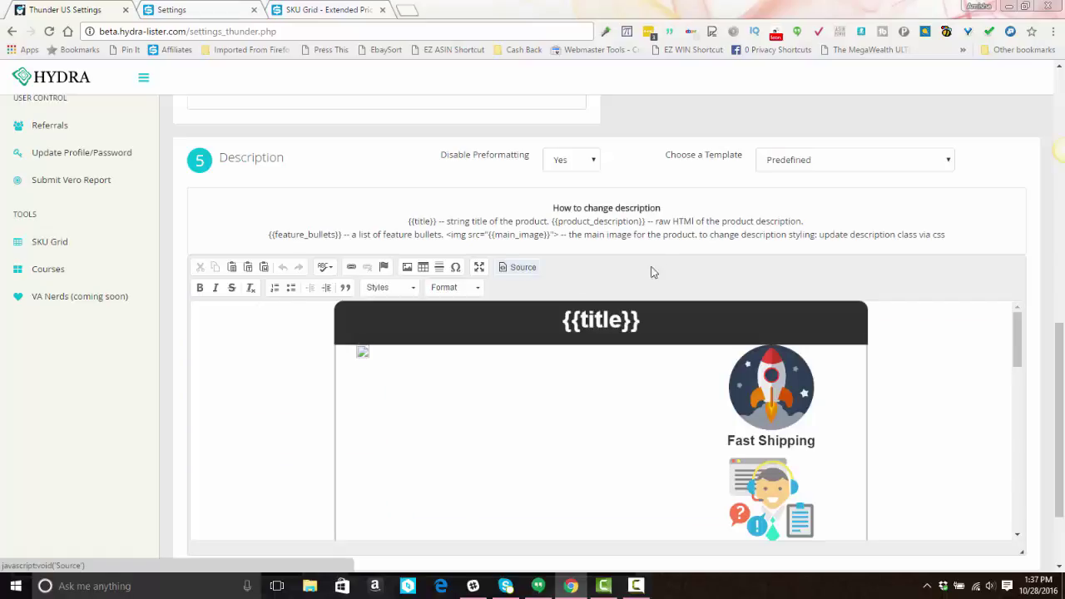
Preview the Special Offers template, then the Rocket template.
click(843, 162)
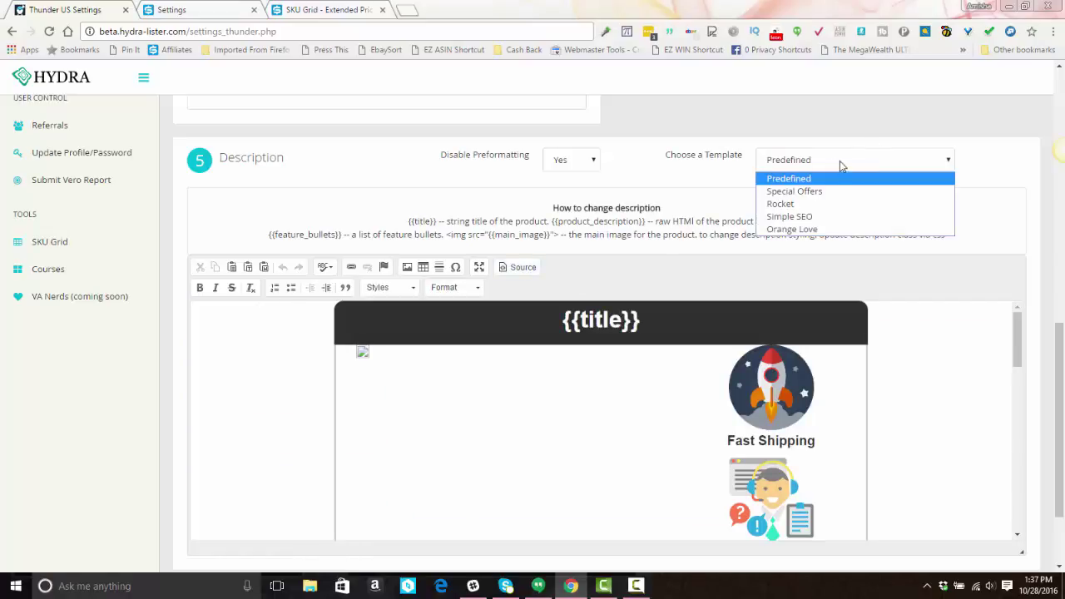
click(794, 192)
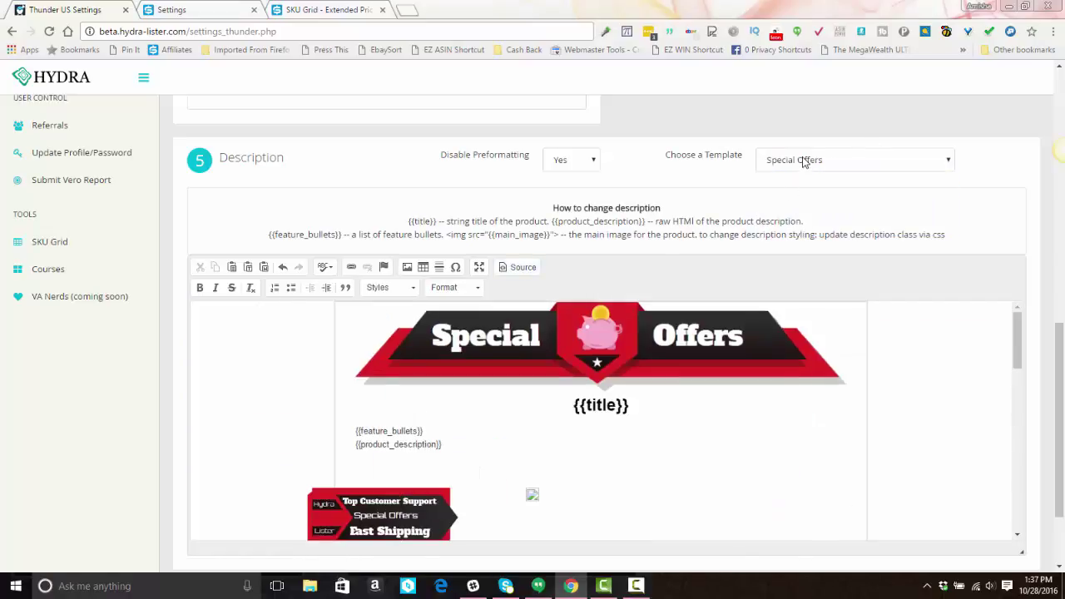
click(804, 161)
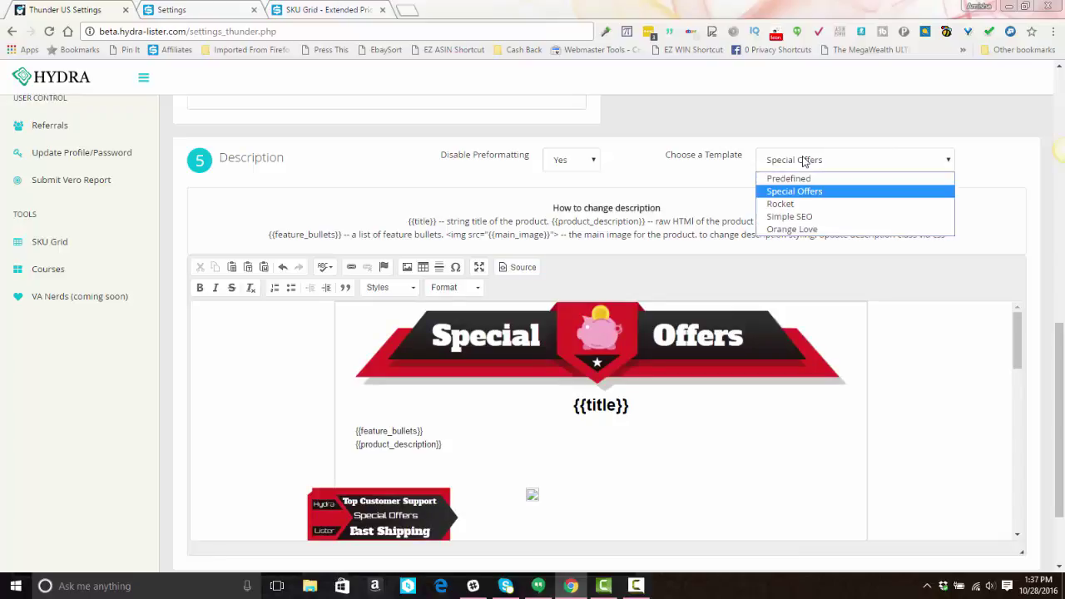
click(799, 205)
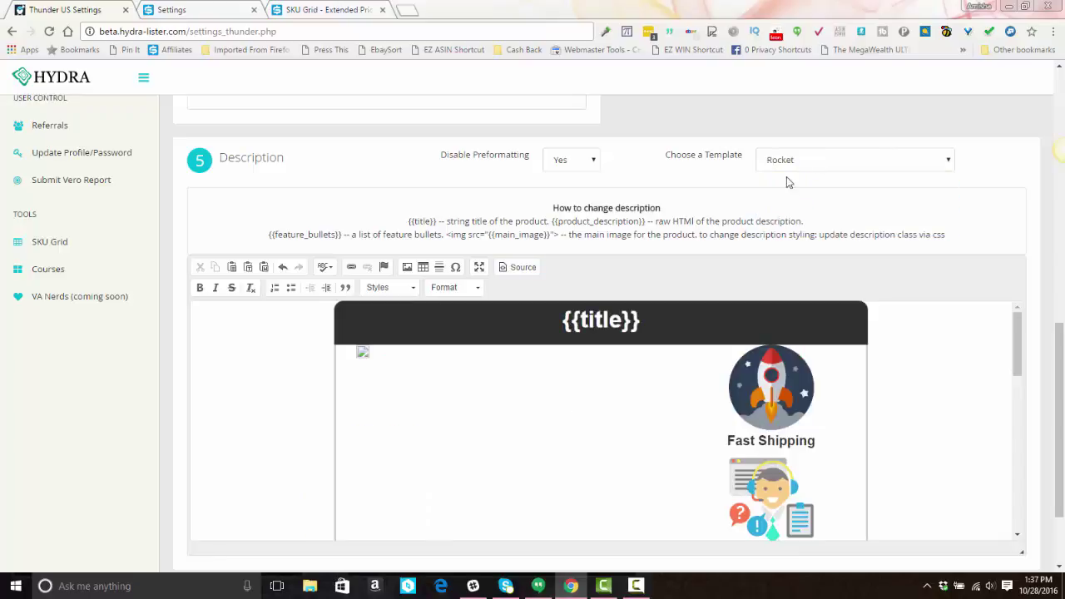
Inspect the Rocket template's shipping bullet and tab settings without making changes.
scroll(585, 333, down, 5)
scroll(584, 333, down, 1)
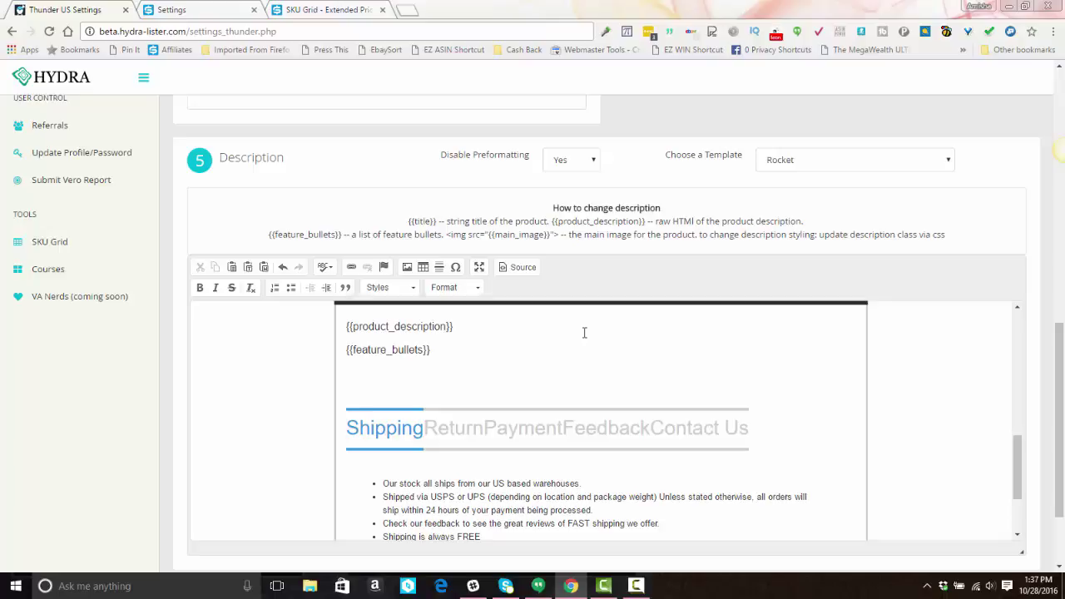
scroll(585, 331, up, 5)
scroll(640, 328, down, 5)
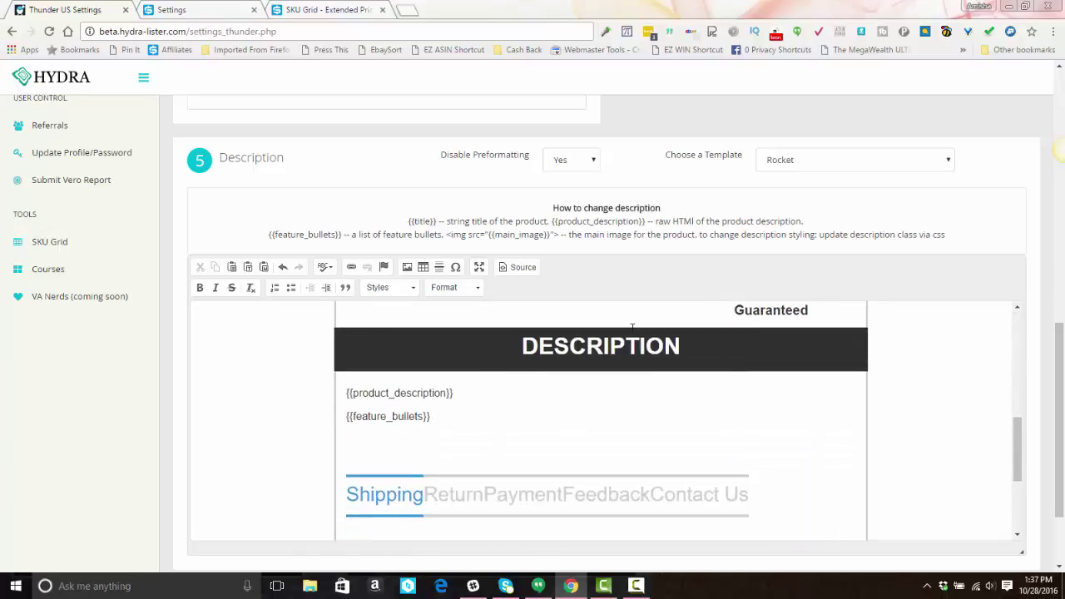
scroll(633, 327, down, 2)
click(456, 384)
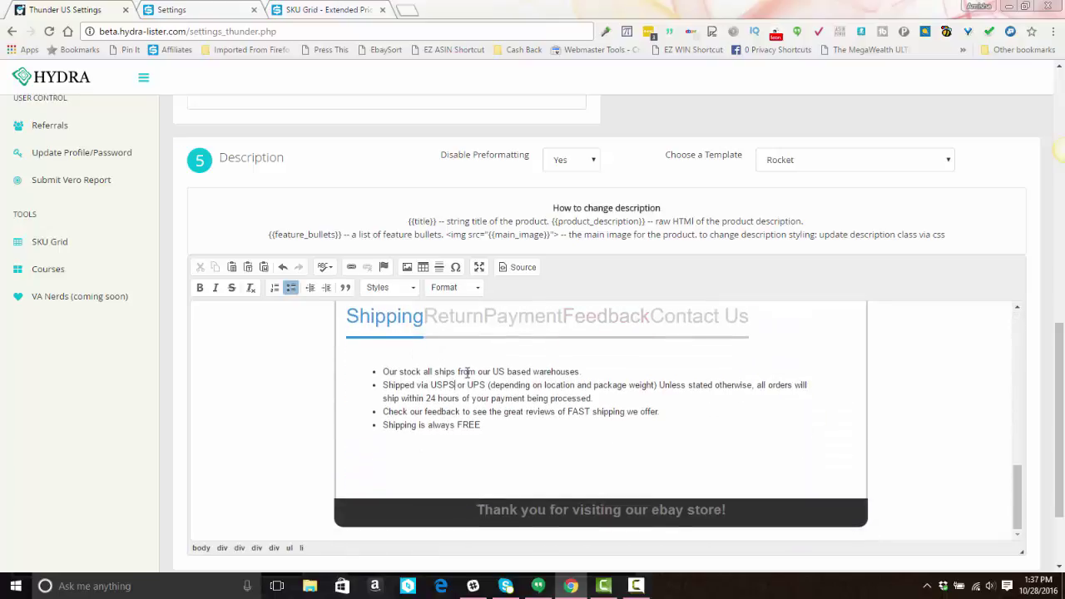
double_click(467, 373)
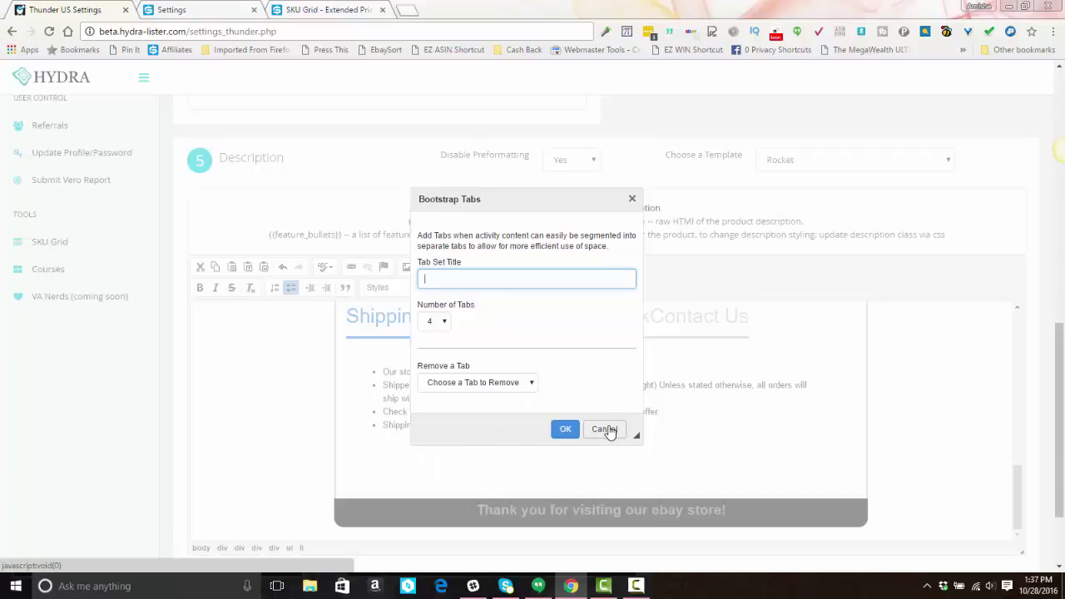
click(608, 431)
click(494, 373)
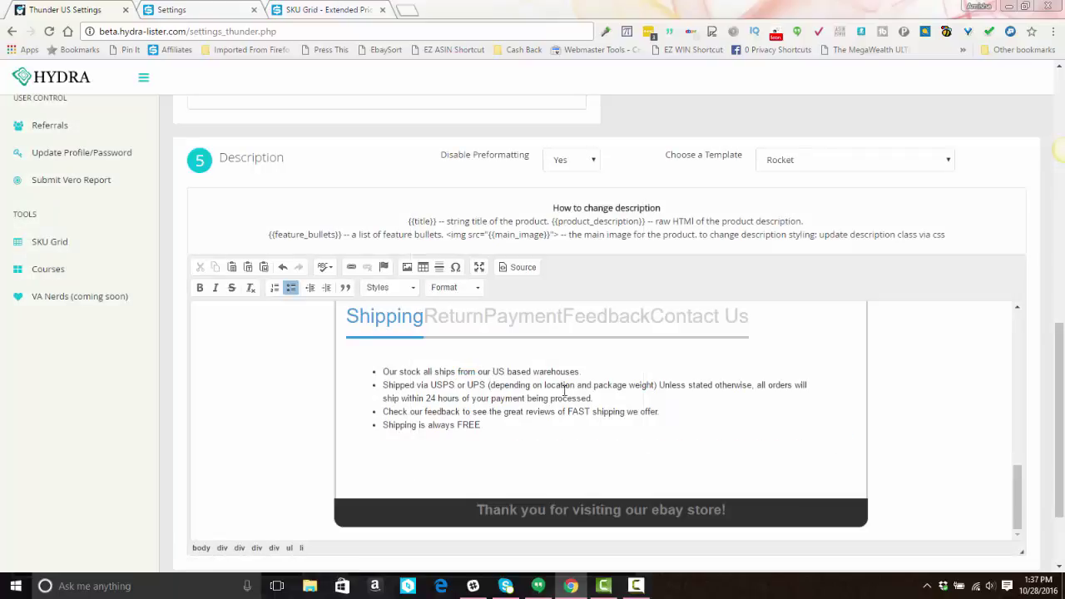
scroll(649, 368, up, 5)
scroll(695, 364, up, 2)
scroll(694, 363, up, 2)
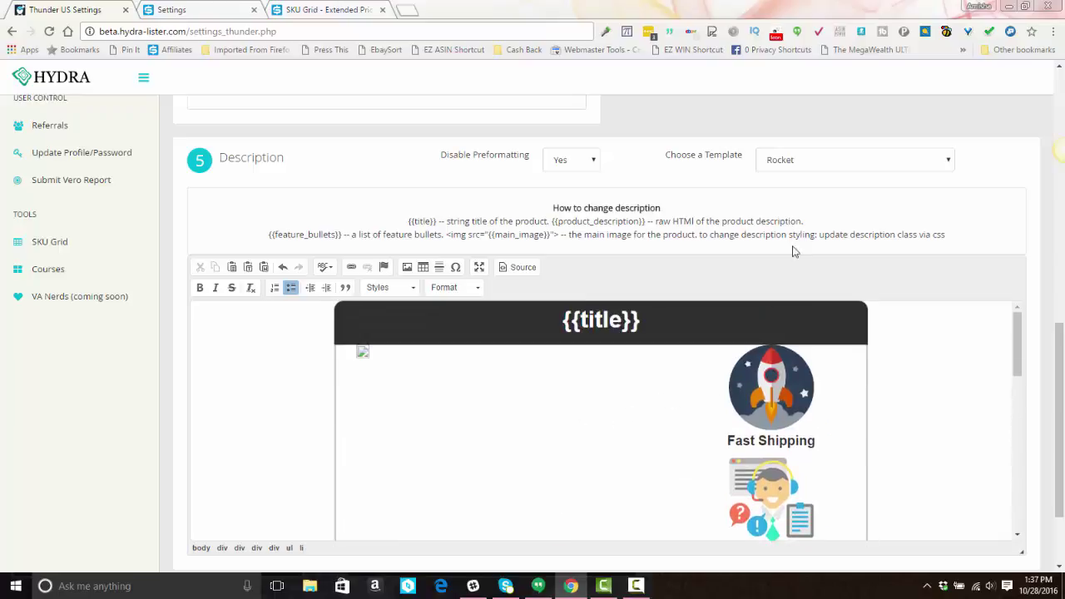
Preview Simple SEO and Orange Love, then return to the Predefined template.
click(805, 160)
click(796, 215)
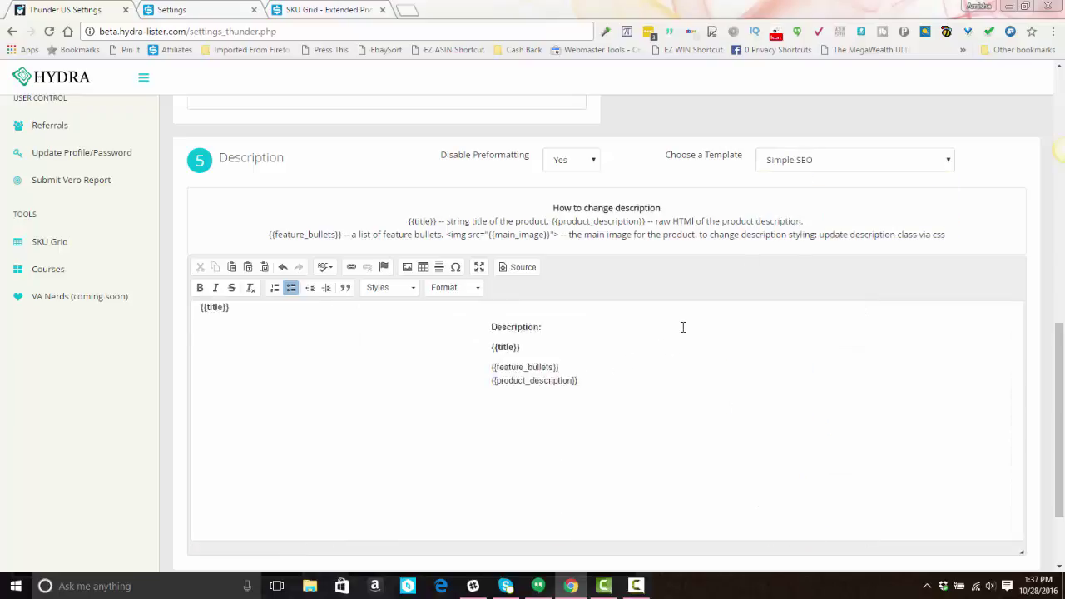
click(822, 161)
click(814, 236)
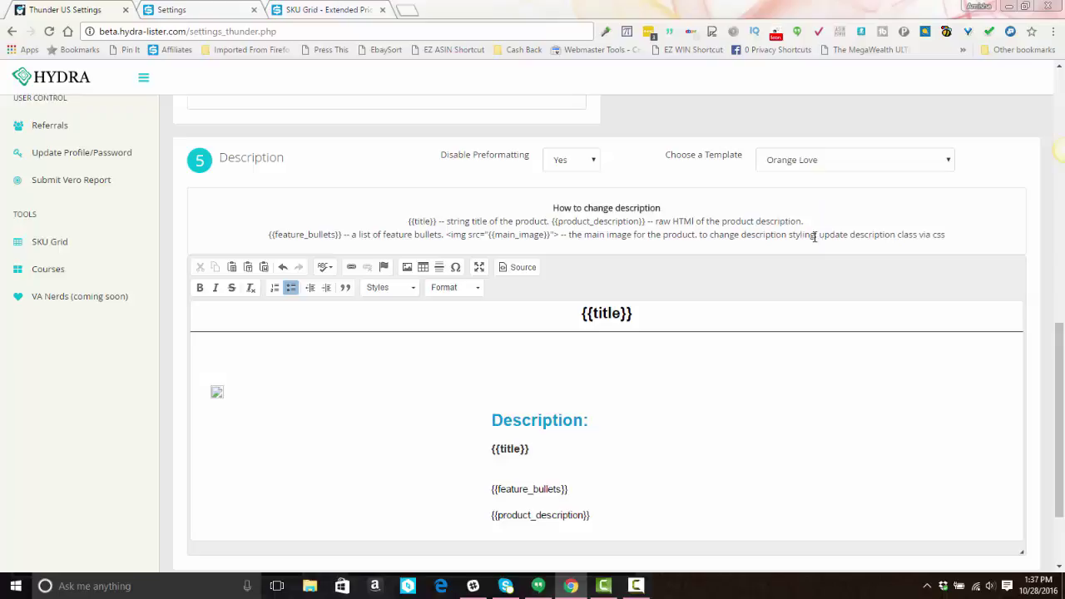
click(845, 163)
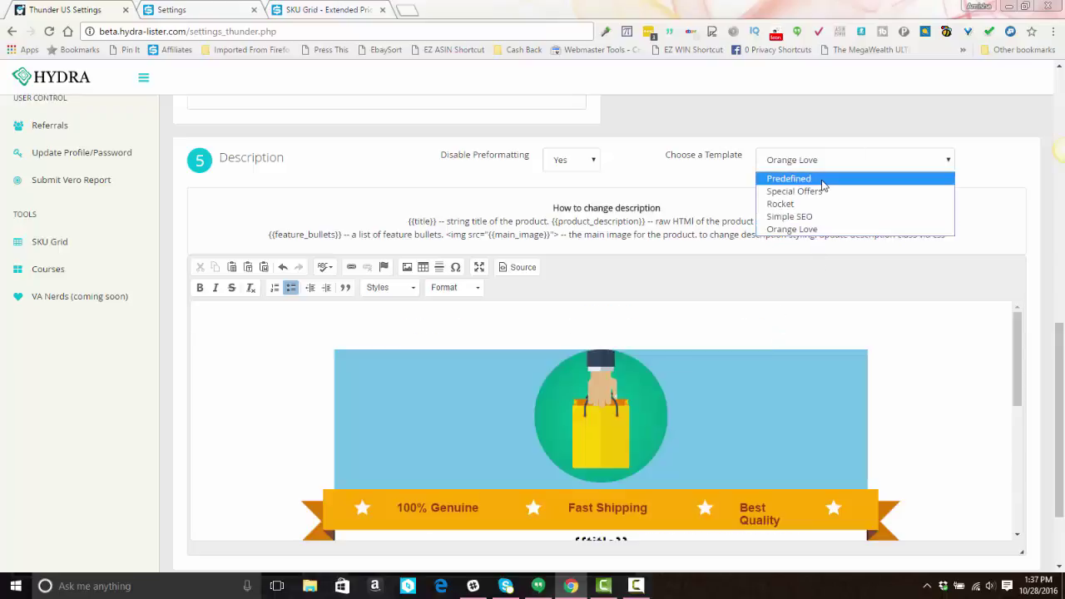
click(820, 179)
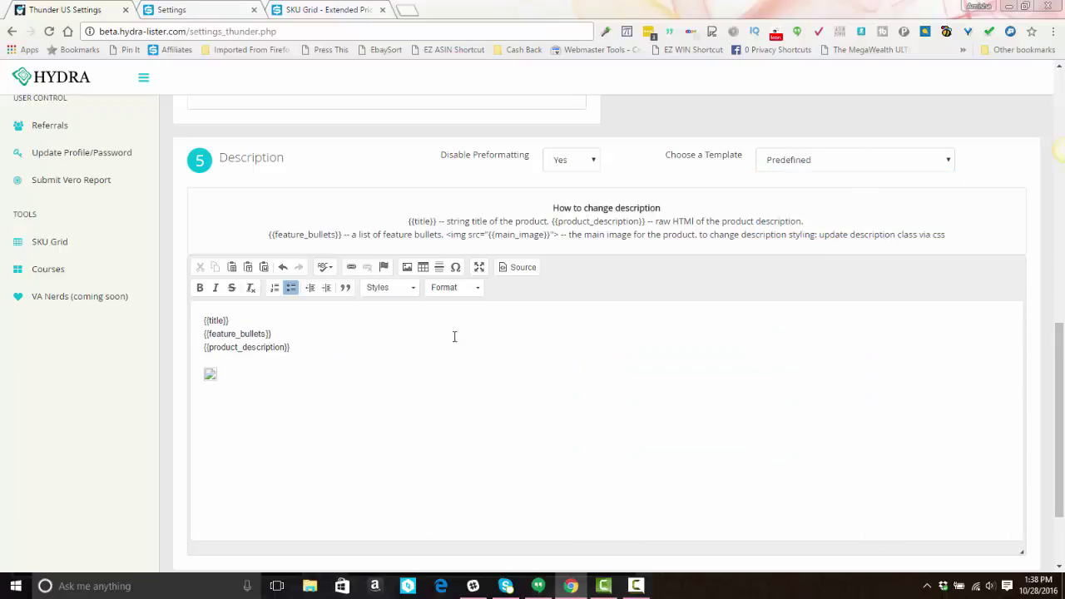
Swap the template's HTML source for the pasted custom Fast Shipping HTML and view it rendered.
click(524, 271)
drag(397, 361, 147, 304)
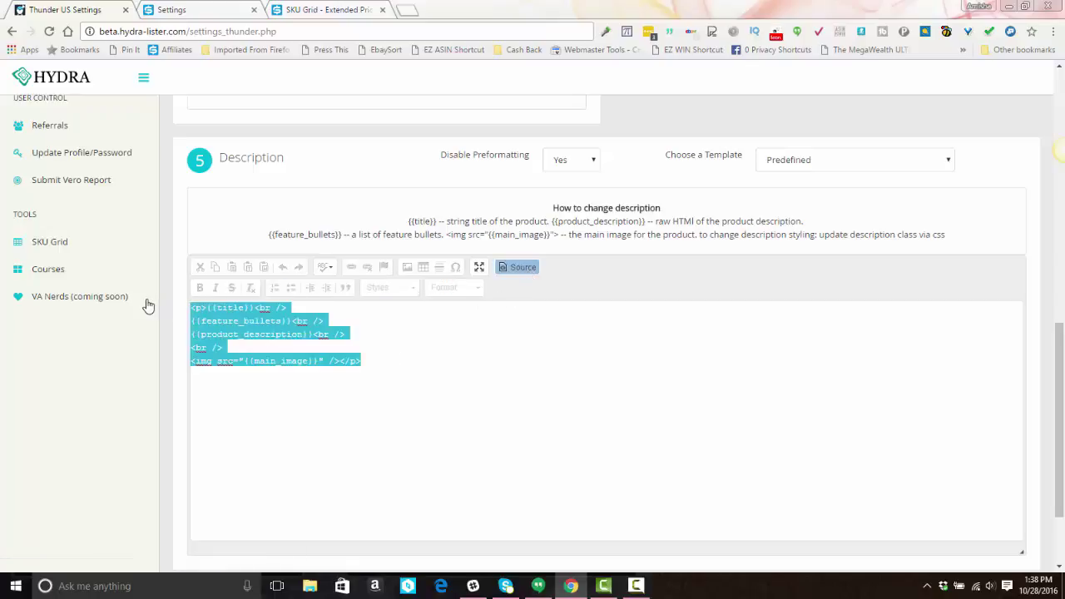
key(BackSpace)
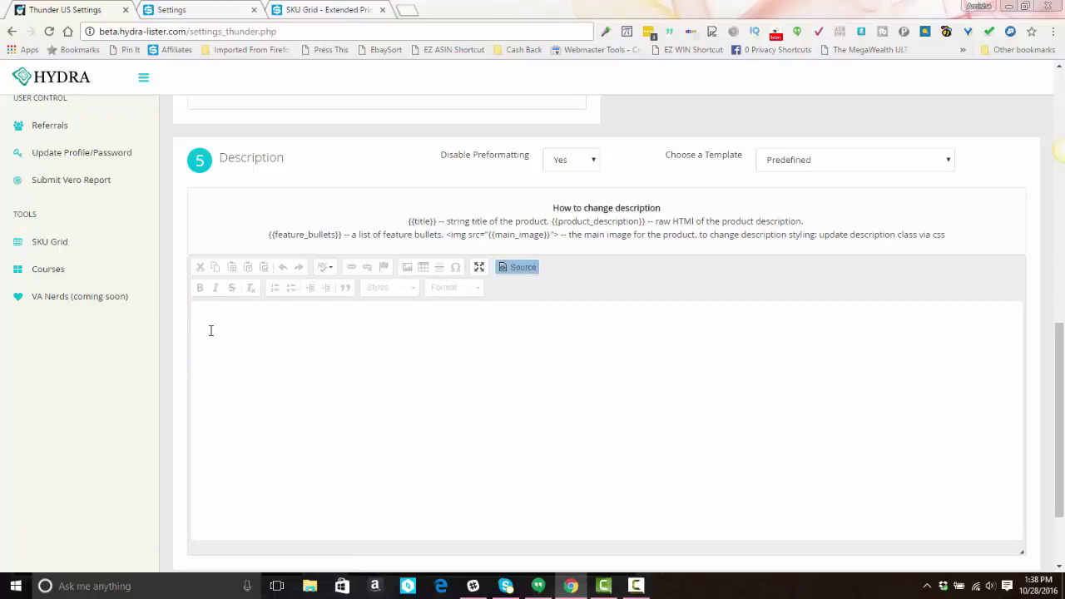
right_click(210, 331)
click(242, 409)
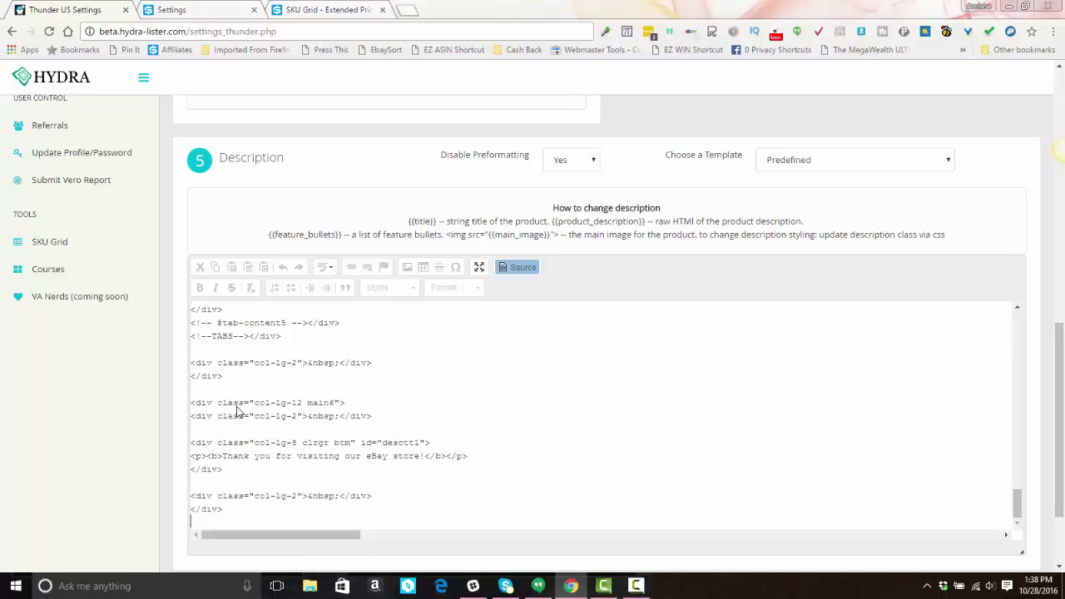
click(526, 268)
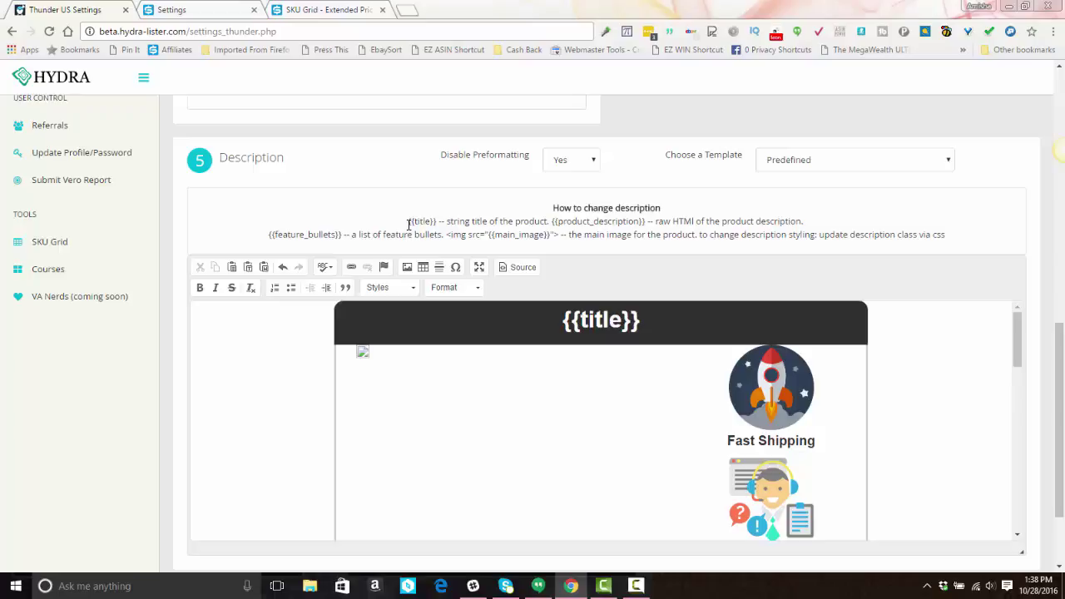
drag(409, 224, 437, 224)
drag(552, 223, 647, 223)
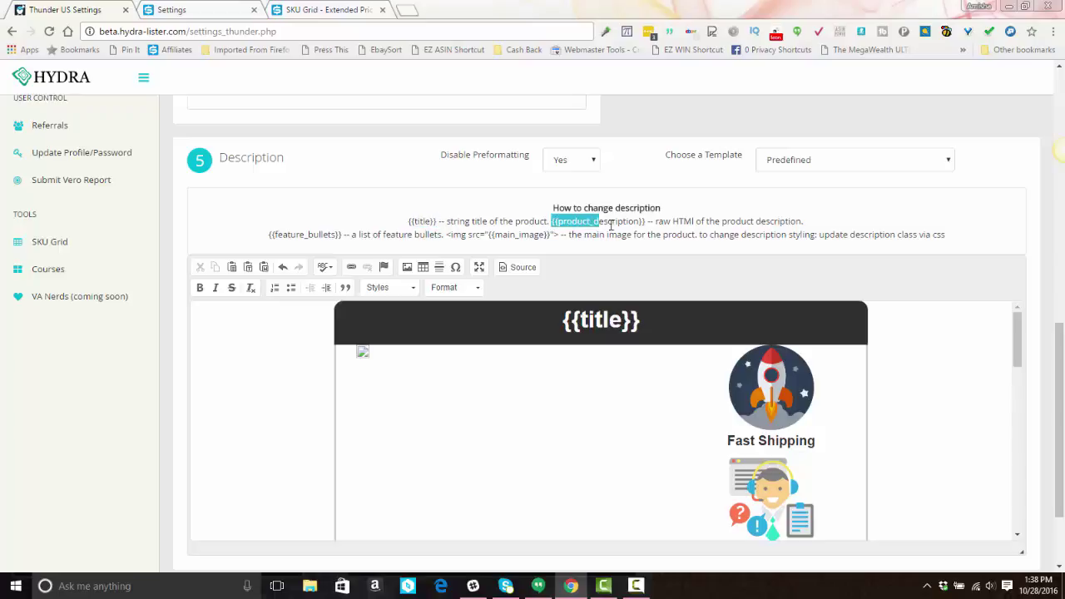
drag(269, 234, 341, 235)
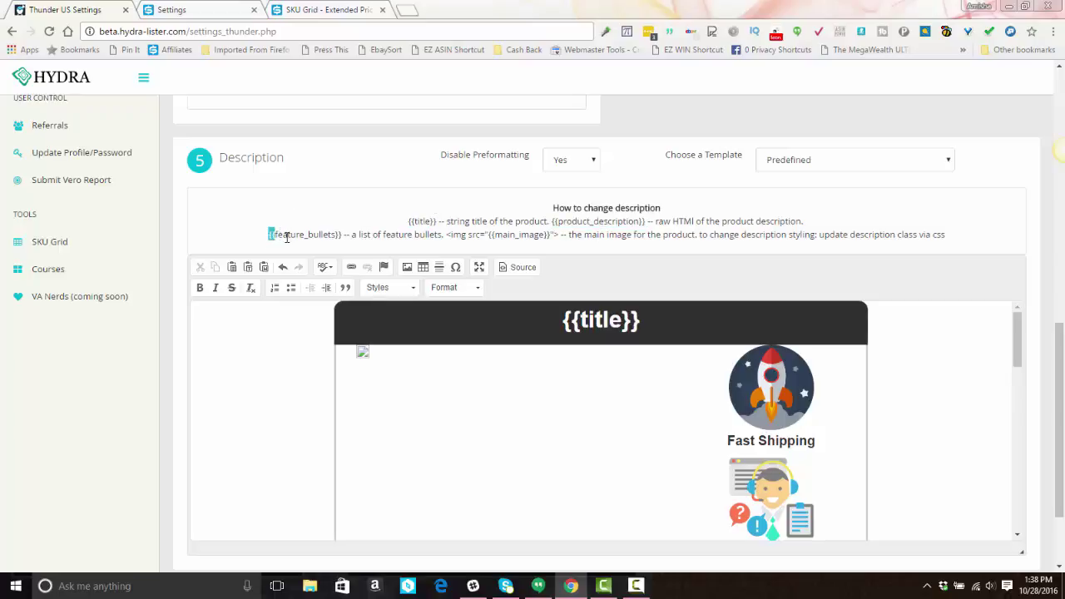
drag(447, 235, 560, 239)
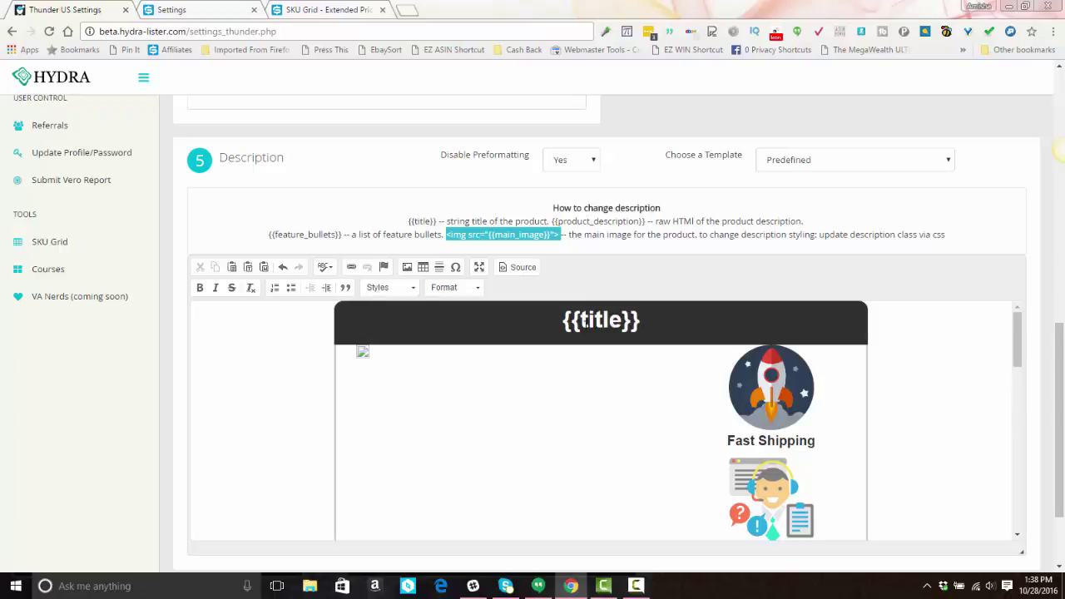
scroll(573, 436, down, 1)
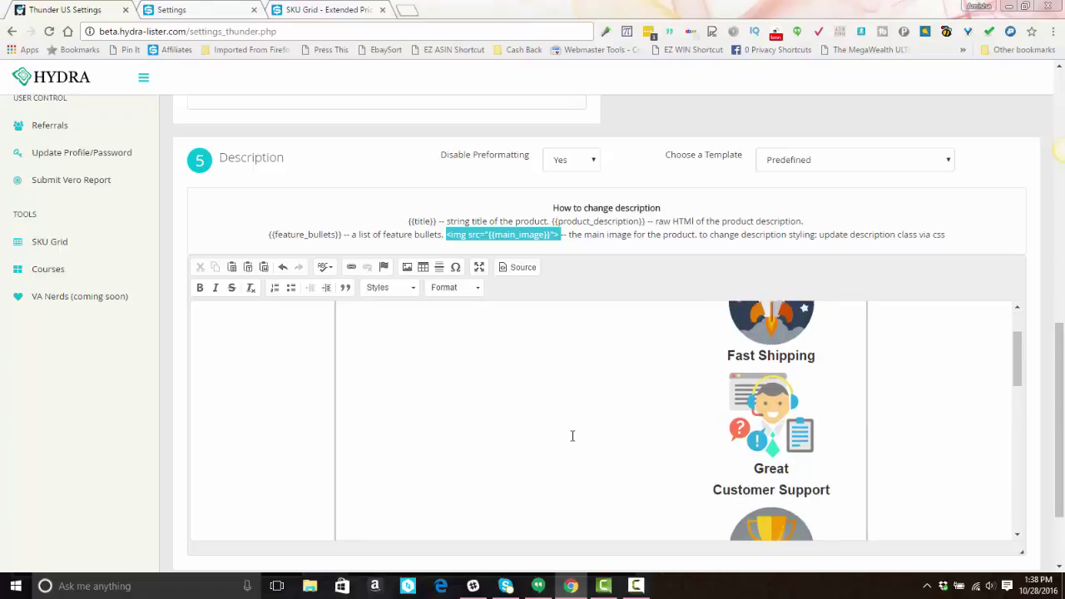
scroll(573, 436, down, 2)
scroll(572, 436, down, 1)
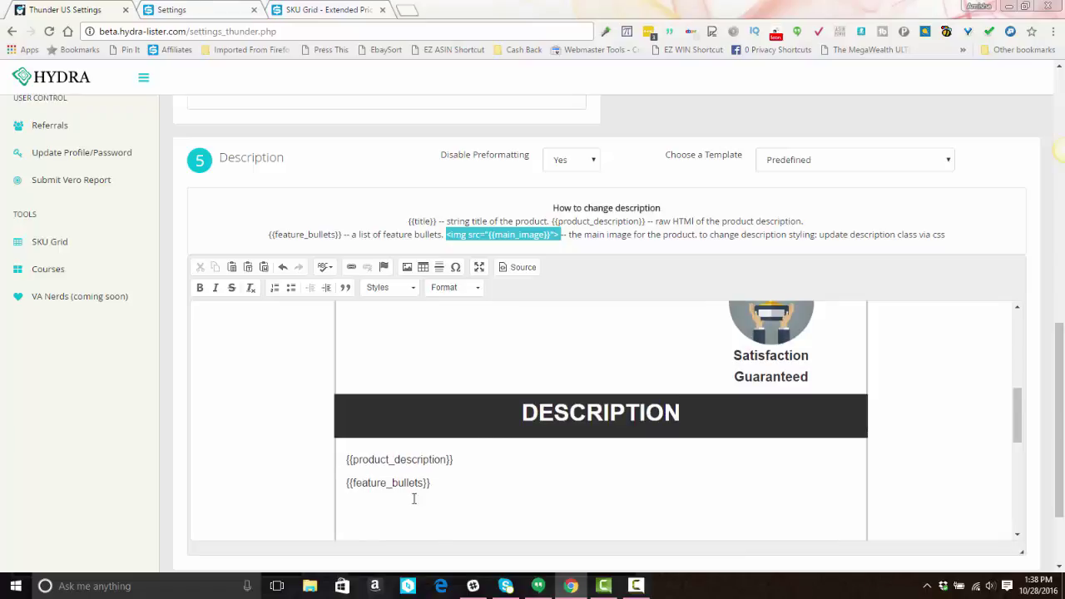
drag(436, 482, 347, 484)
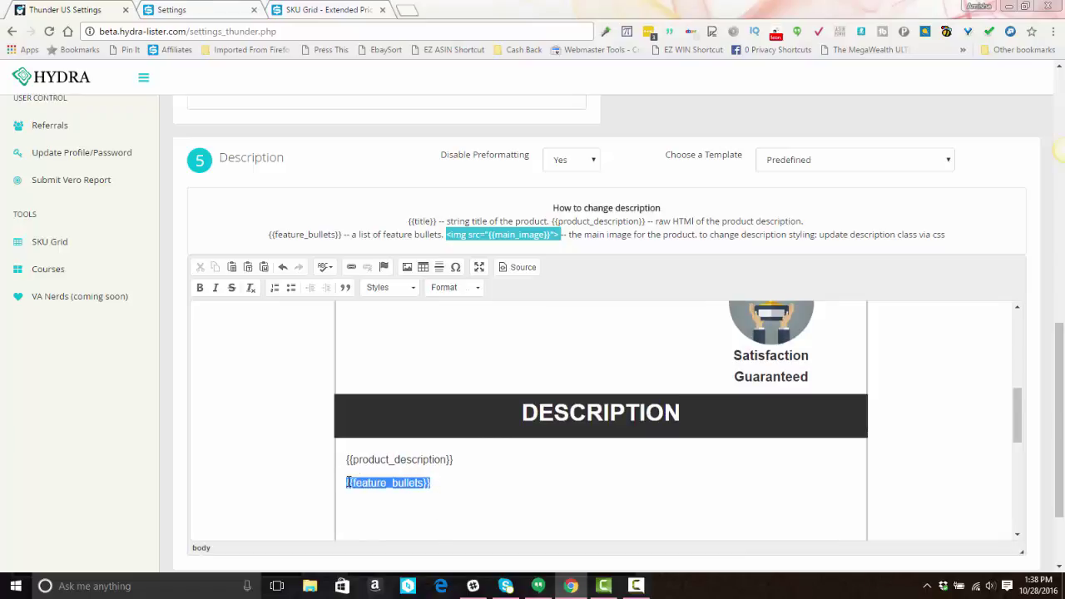
scroll(519, 473, down, 1)
scroll(597, 468, down, 3)
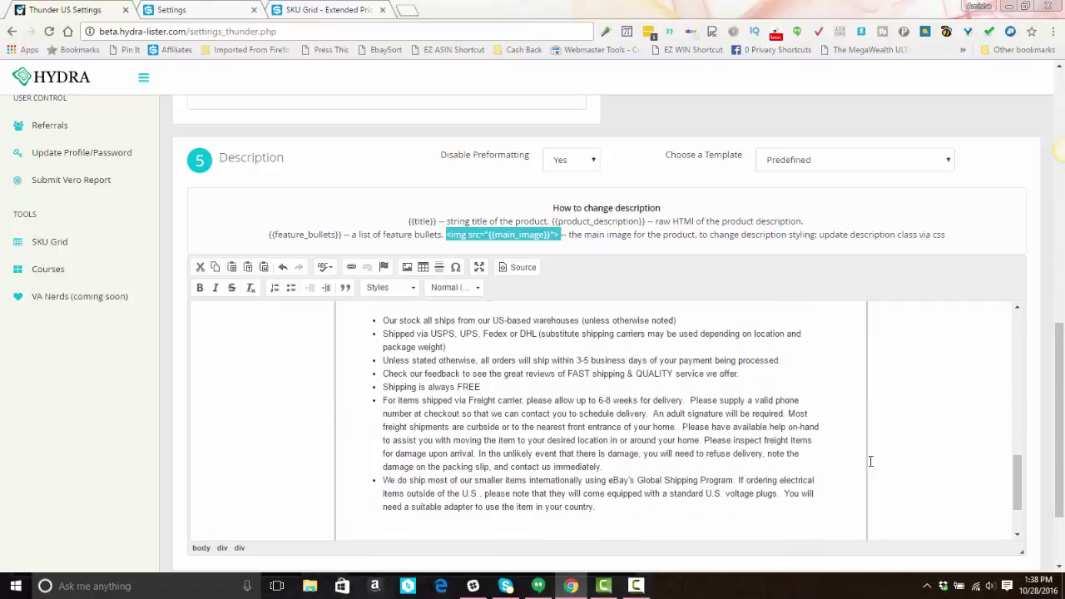
scroll(871, 461, down, 1)
Save the Thunder US settings with the new description template and close the success message.
scroll(805, 368, down, 2)
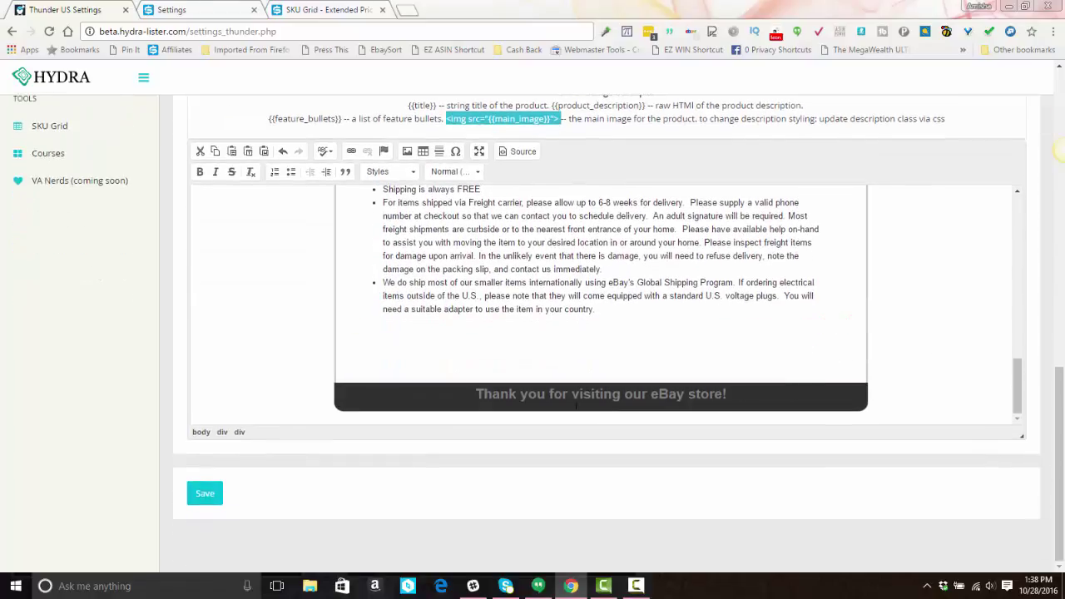
click(205, 498)
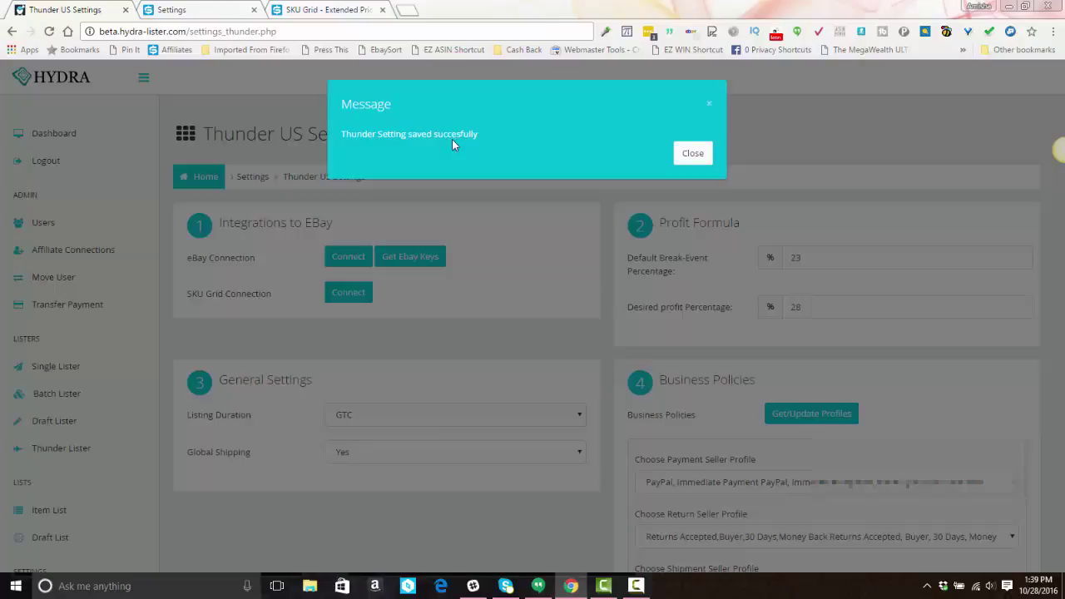
click(691, 155)
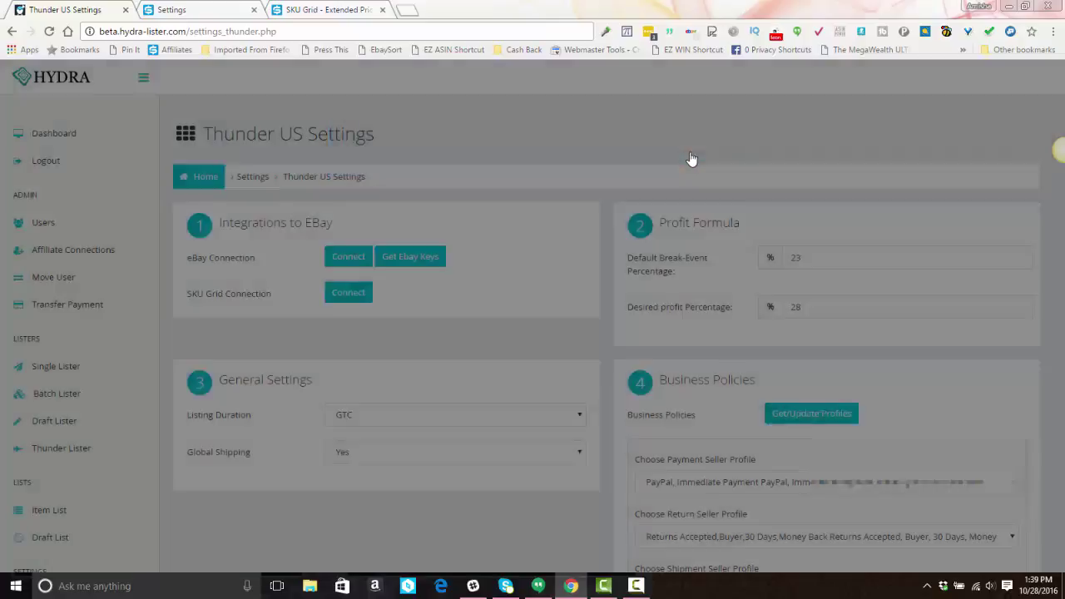